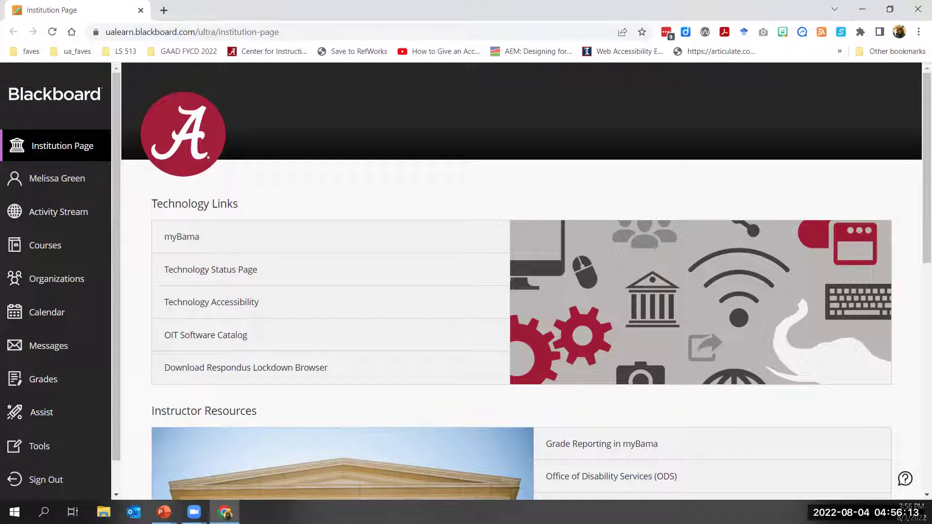
Step: Open the Blackboard for Instructors course from the course list, look at its announcements page and close the course
{"action": "left_click", "coordinate": [58, 247]}
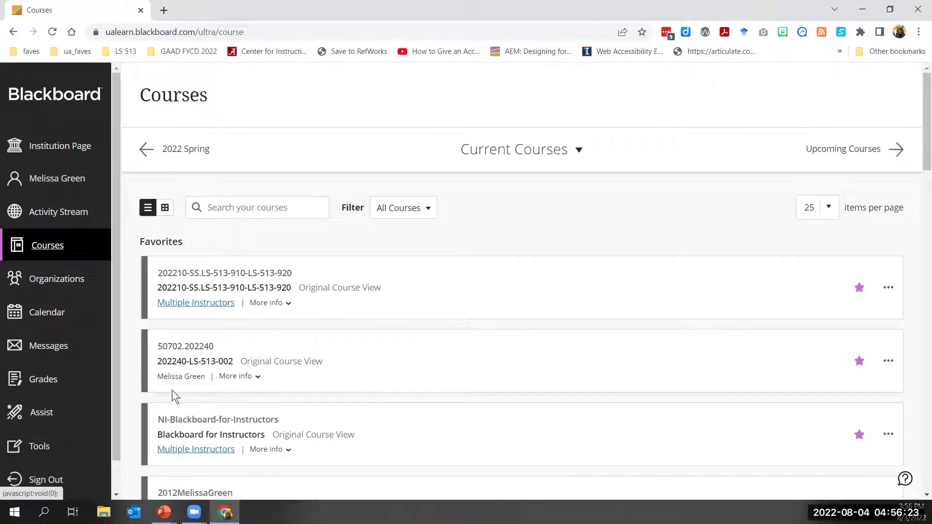
{"action": "left_click", "coordinate": [198, 436]}
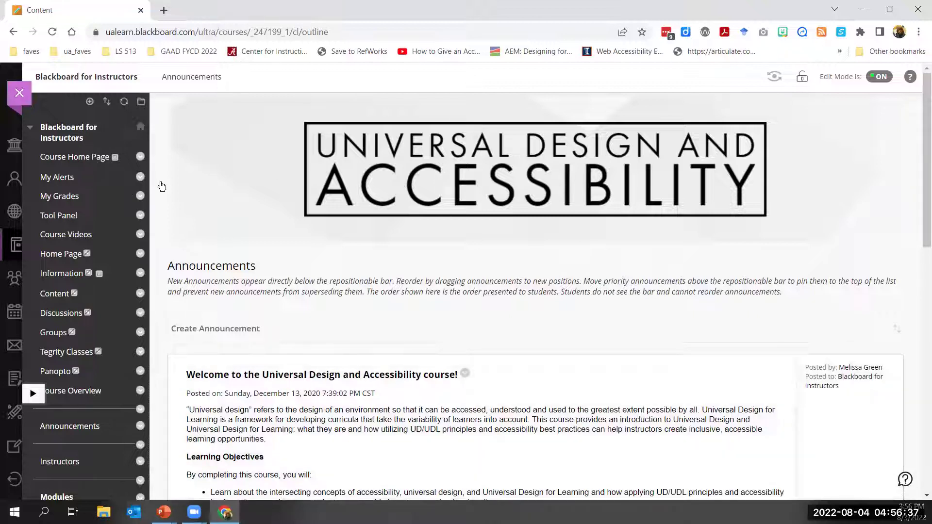
{"action": "left_click", "coordinate": [19, 98]}
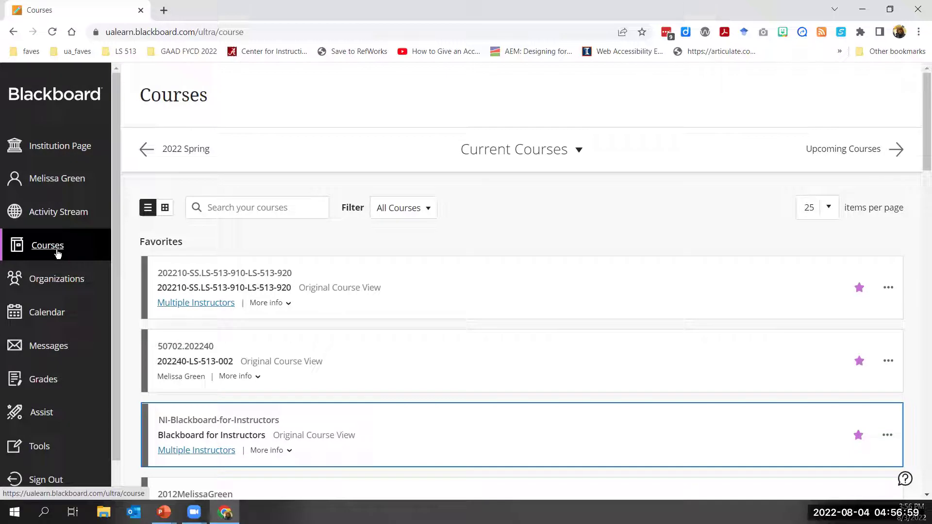
Step: View the Activity Stream, the Grades overview, the Institution Page and the account's own profile page in turn
{"action": "left_click", "coordinate": [57, 213]}
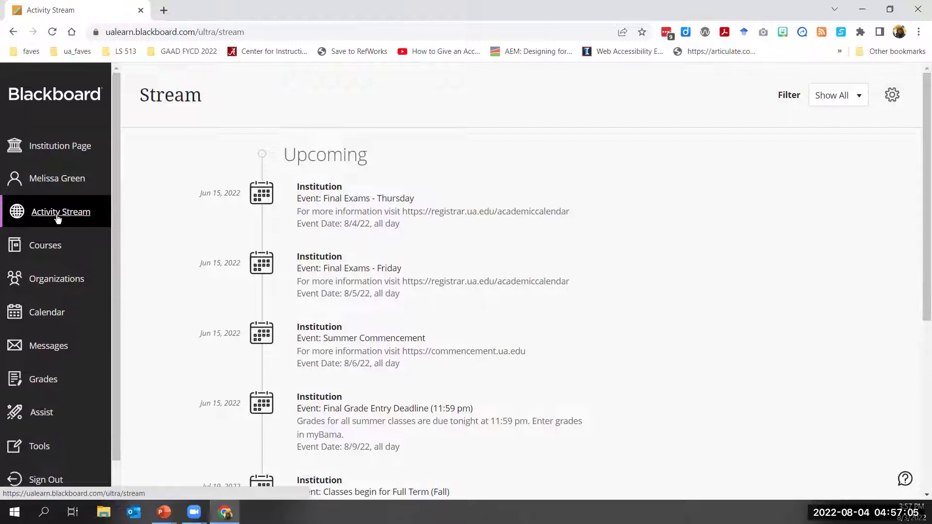
{"action": "left_click", "coordinate": [44, 379]}
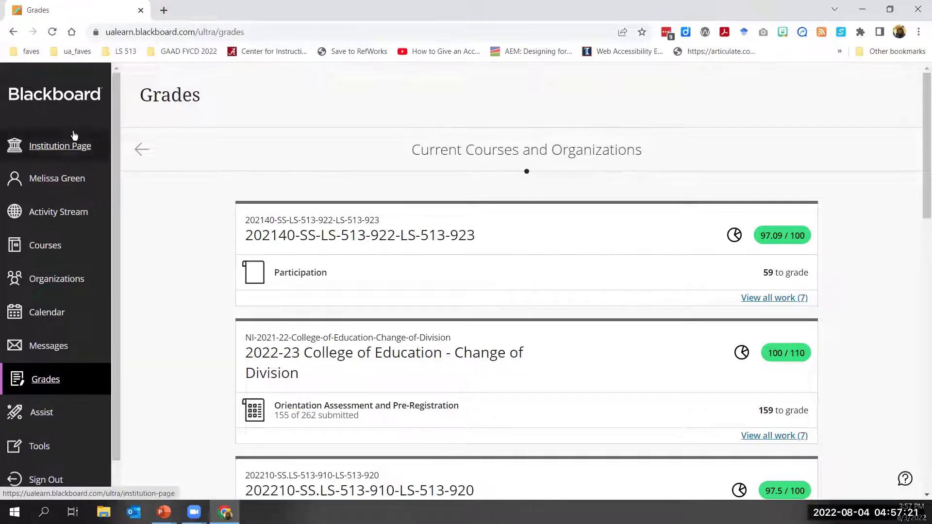
{"action": "left_click", "coordinate": [73, 152]}
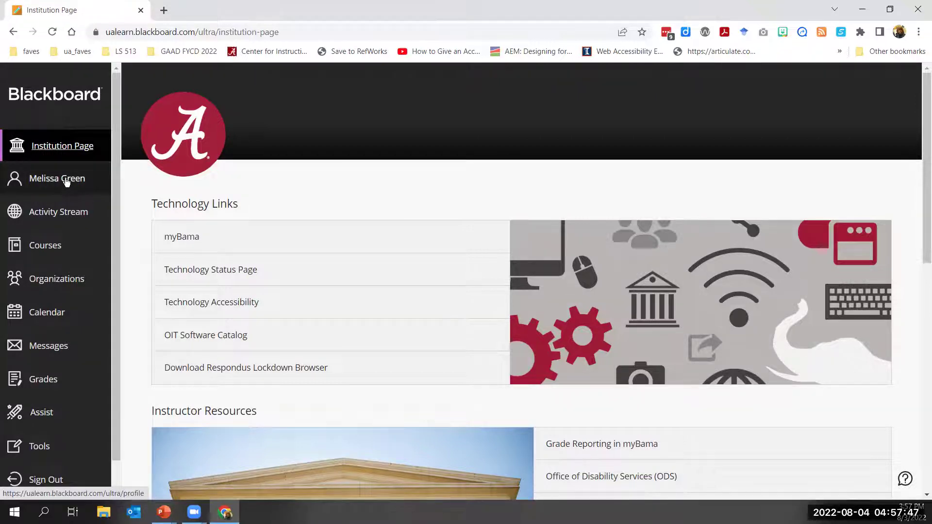
{"action": "left_click", "coordinate": [67, 180]}
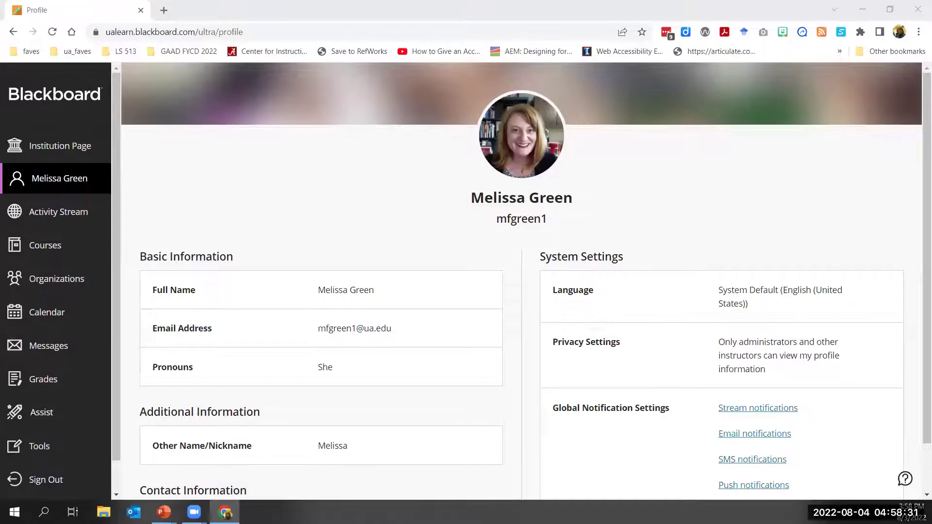
Step: Open the Activity Stream, compare it with the example slide in PowerPoint, and display the stream's filter choices
{"action": "left_click", "coordinate": [75, 212]}
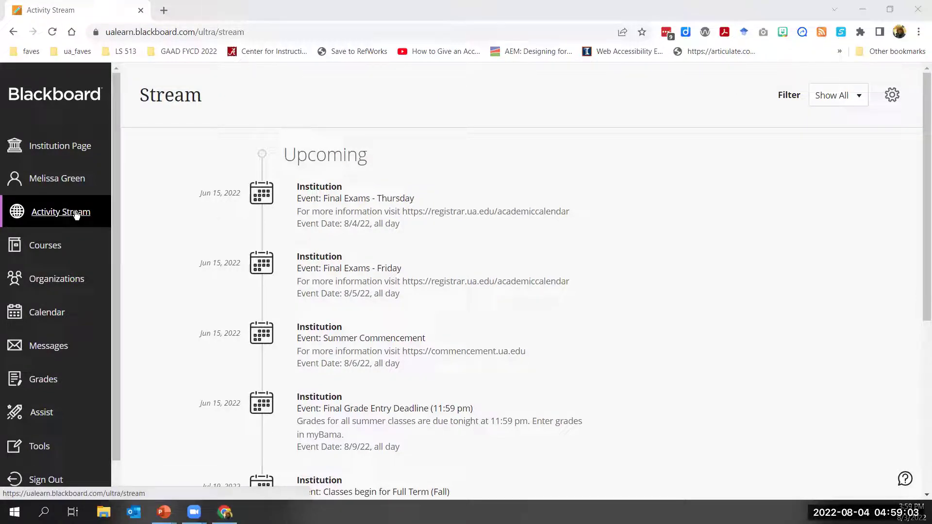
{"action": "key", "text": "alt+Tab"}
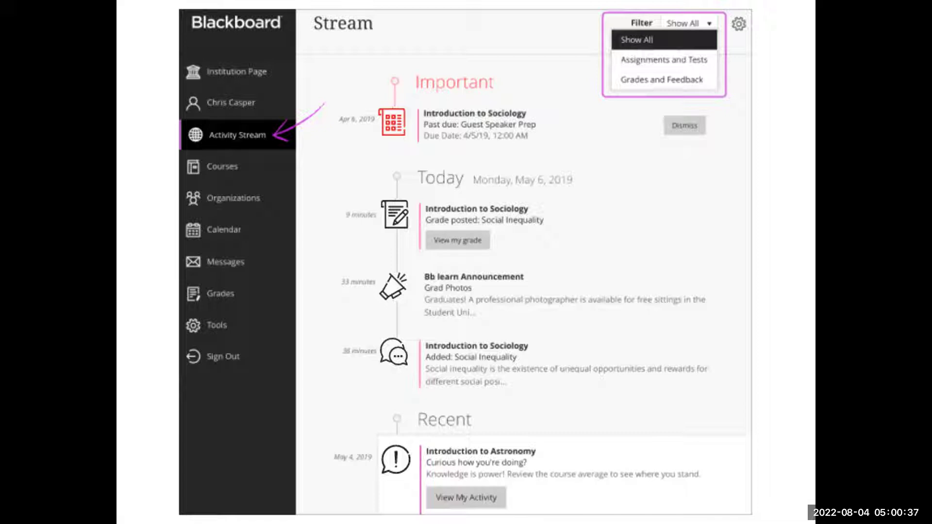
{"action": "key", "text": "alt+Tab"}
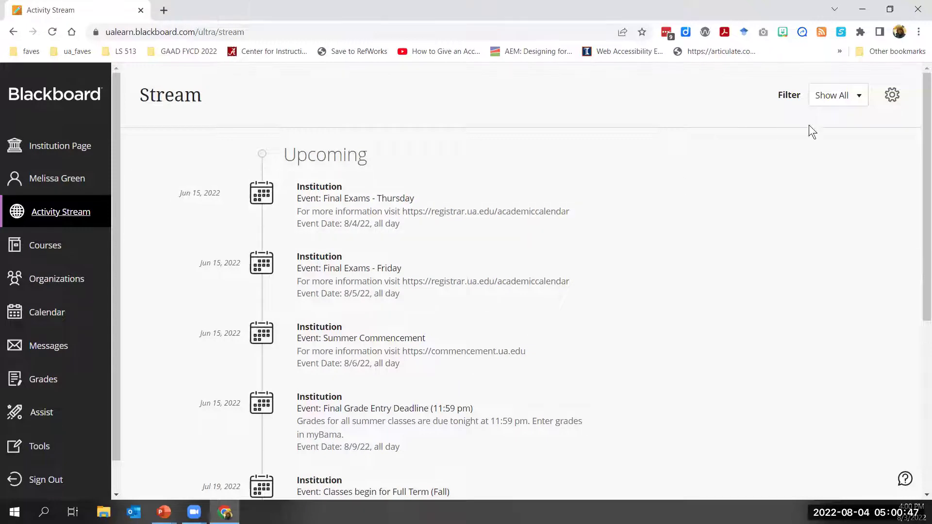
{"action": "left_click", "coordinate": [824, 103]}
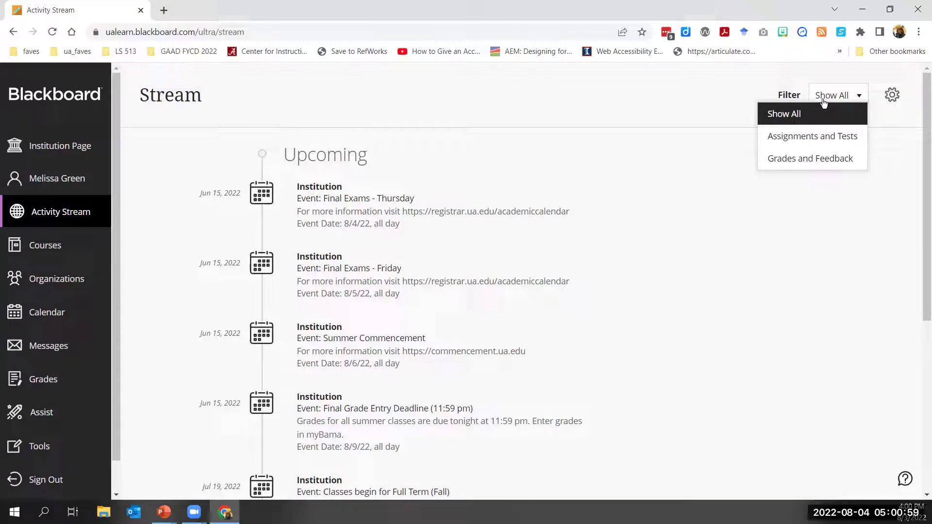
Step: Review the stream, email, SMS and push notification settings of the Activity Stream and close them without saving
{"action": "left_click", "coordinate": [891, 102]}
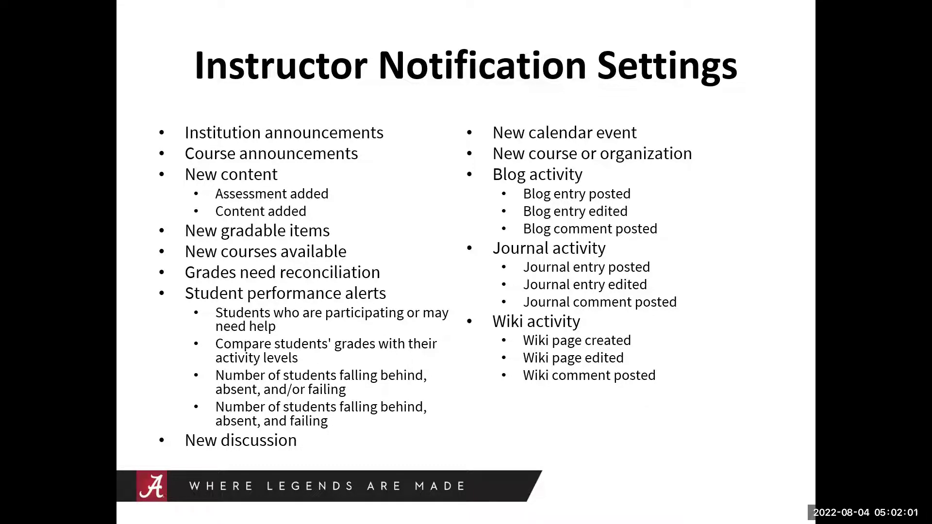
{"action": "key", "text": "alt+Tab"}
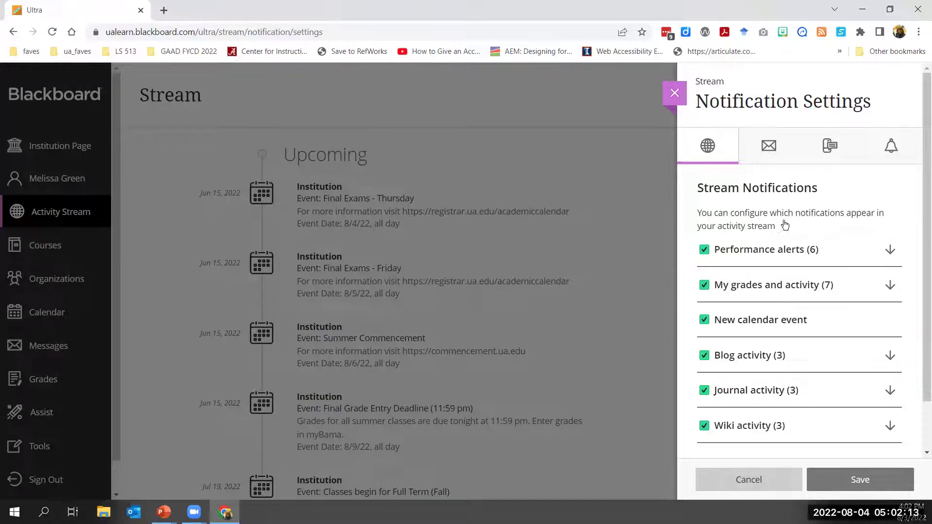
{"action": "left_click", "coordinate": [773, 153]}
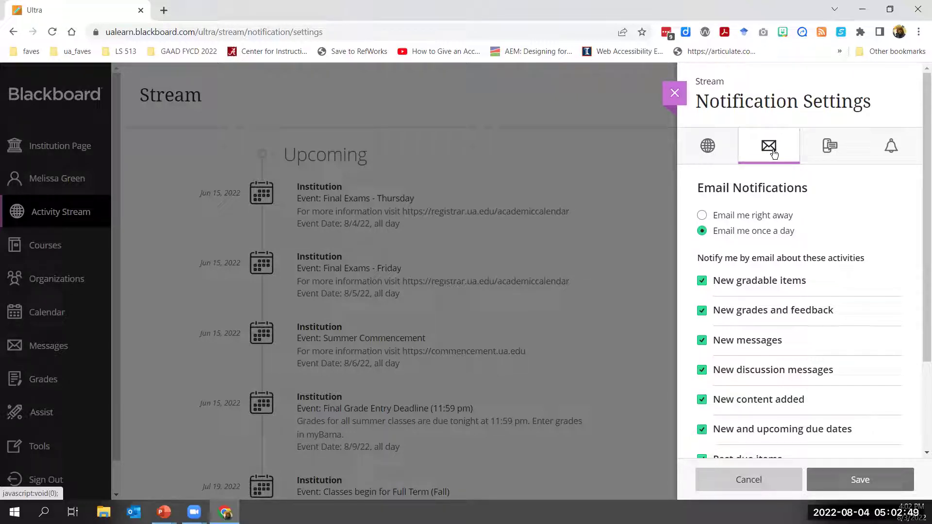
{"action": "left_click", "coordinate": [830, 155]}
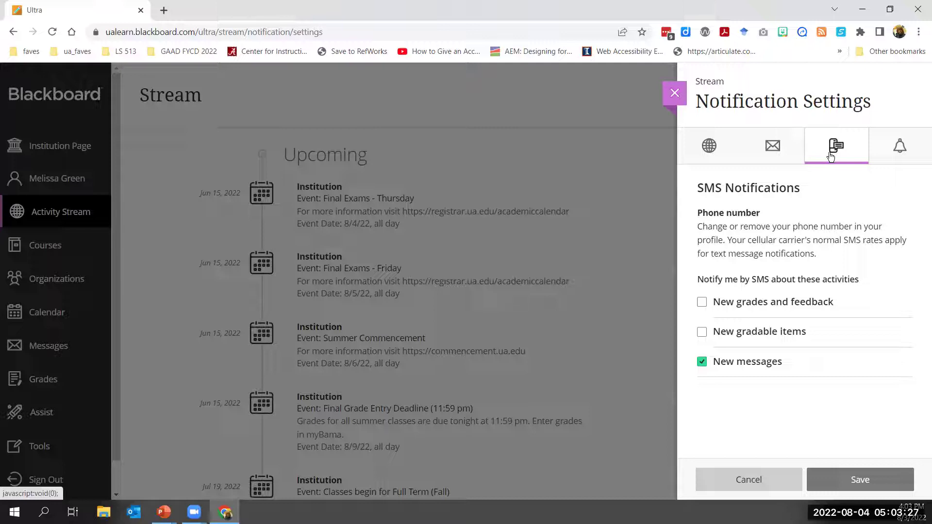
{"action": "left_click", "coordinate": [894, 159]}
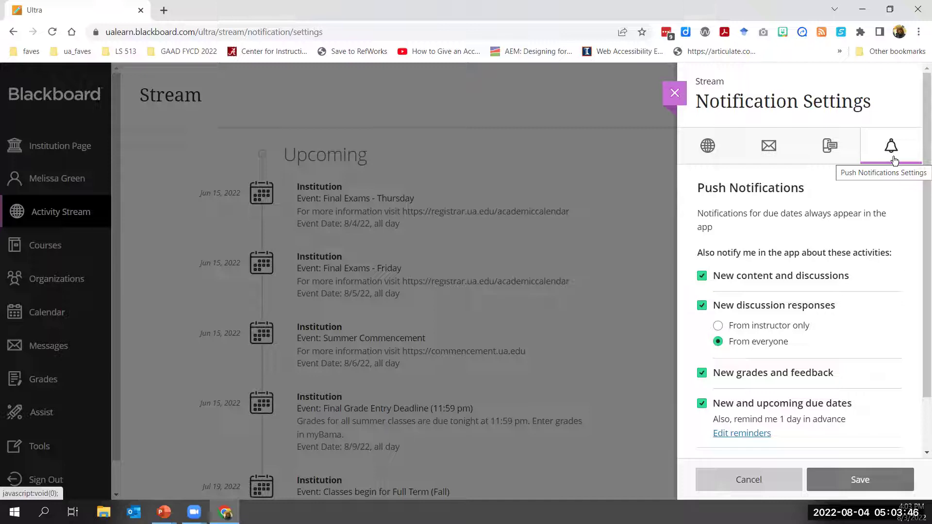
{"action": "left_click", "coordinate": [675, 93]}
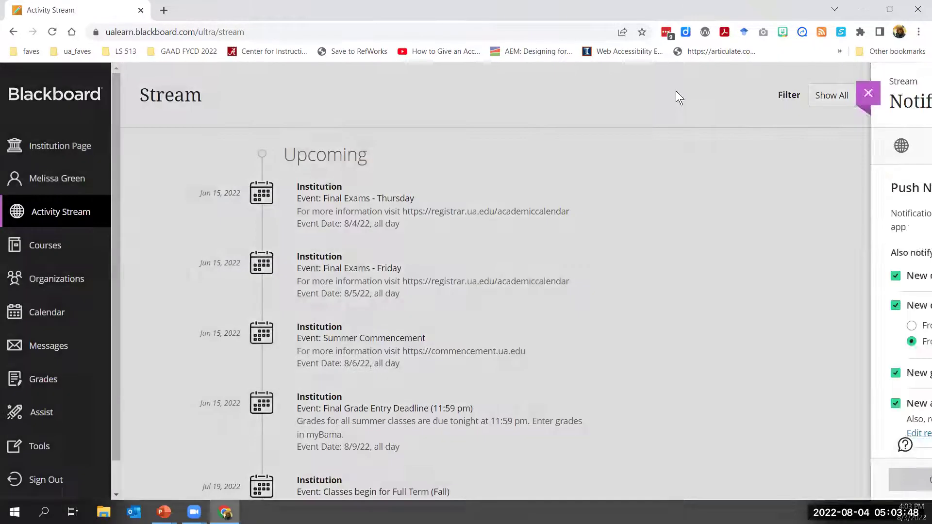
Step: Open the course list and look through the courses grouped by term
{"action": "left_click", "coordinate": [45, 247]}
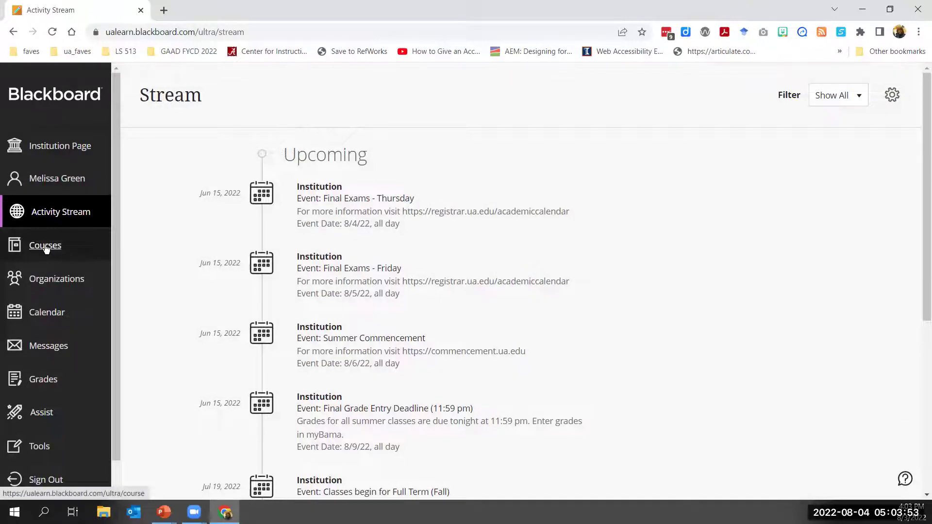
{"action": "left_click", "coordinate": [46, 247]}
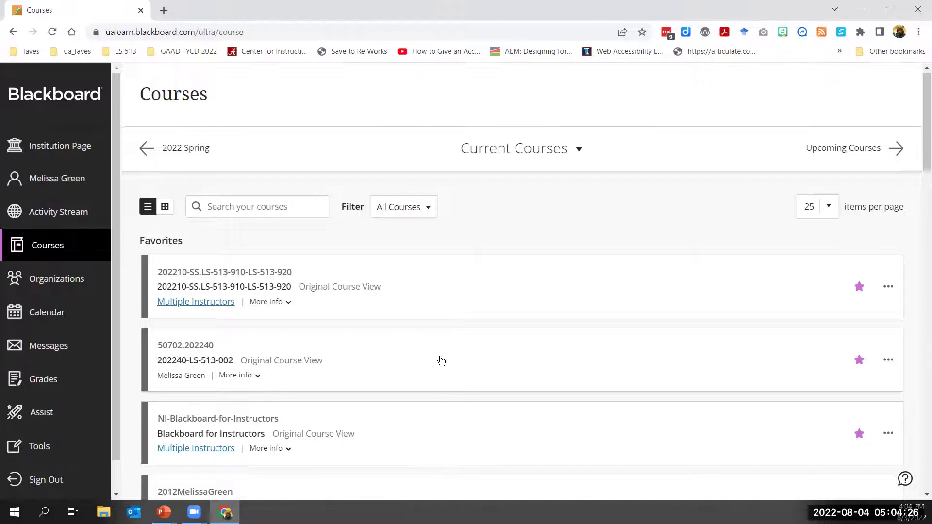
{"action": "scroll", "coordinate": [451, 374], "scroll_direction": "down", "scroll_amount": 5}
{"action": "scroll", "coordinate": [457, 389], "scroll_direction": "down", "scroll_amount": 8}
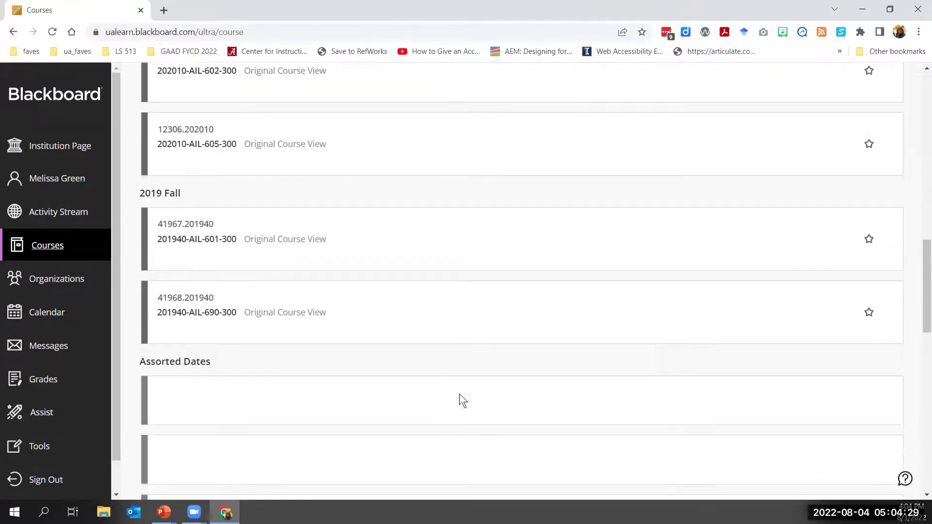
{"action": "scroll", "coordinate": [461, 398], "scroll_direction": "up", "scroll_amount": 15}
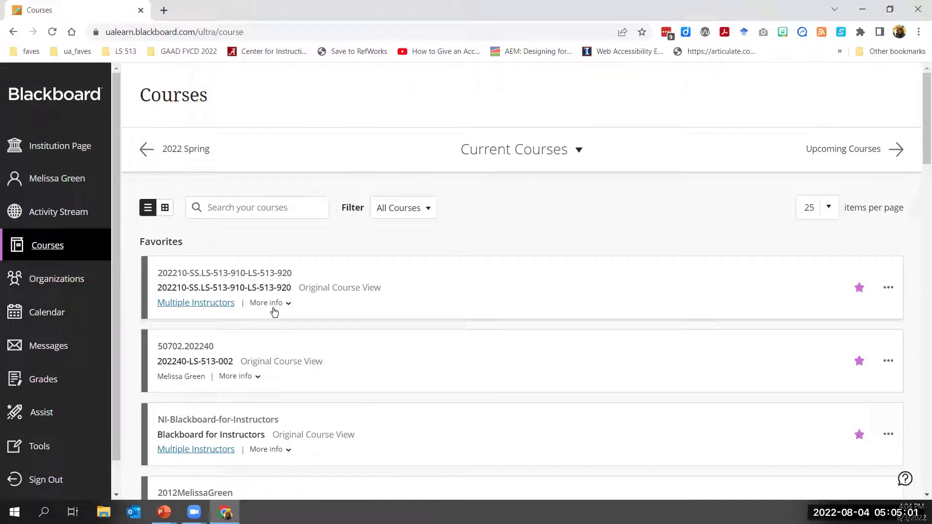
Step: Examine the course list's filter choices, search field, term choices and the page navigation at its end
{"action": "left_click", "coordinate": [414, 212]}
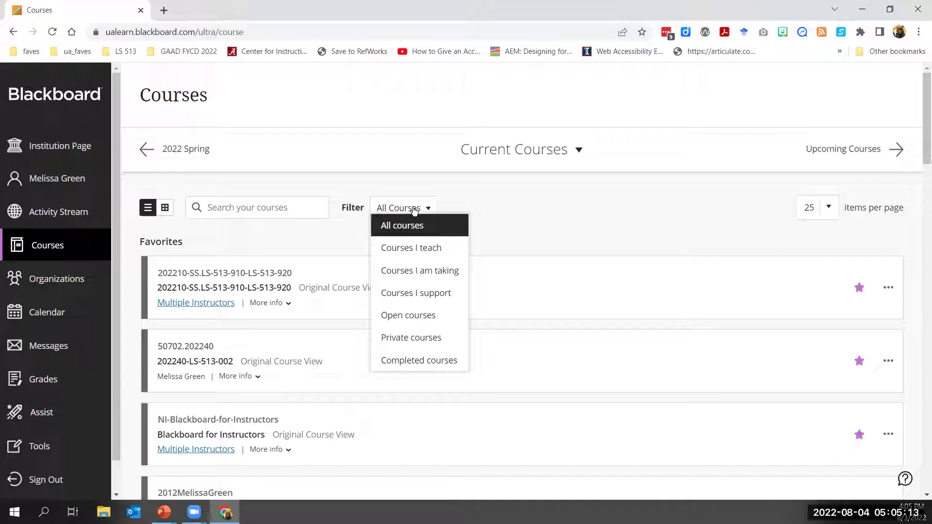
{"action": "left_click", "coordinate": [278, 211]}
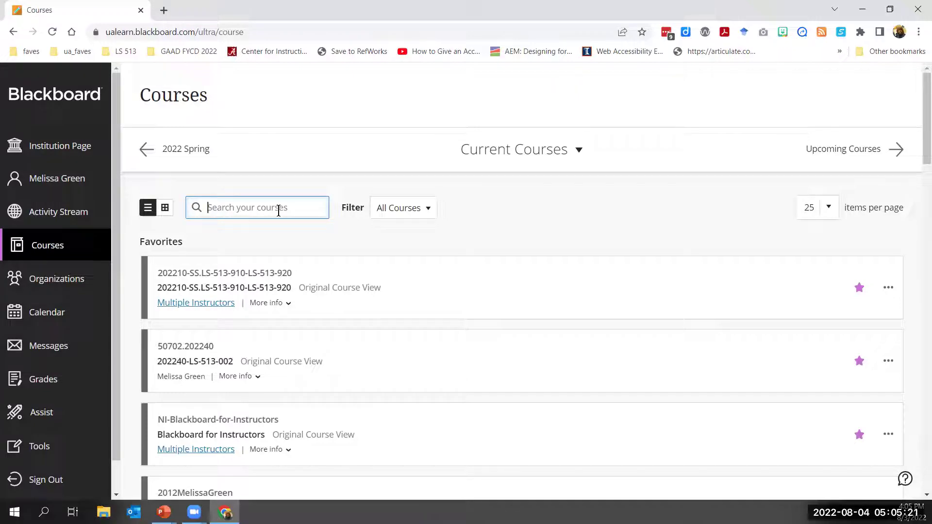
{"action": "left_click", "coordinate": [579, 155]}
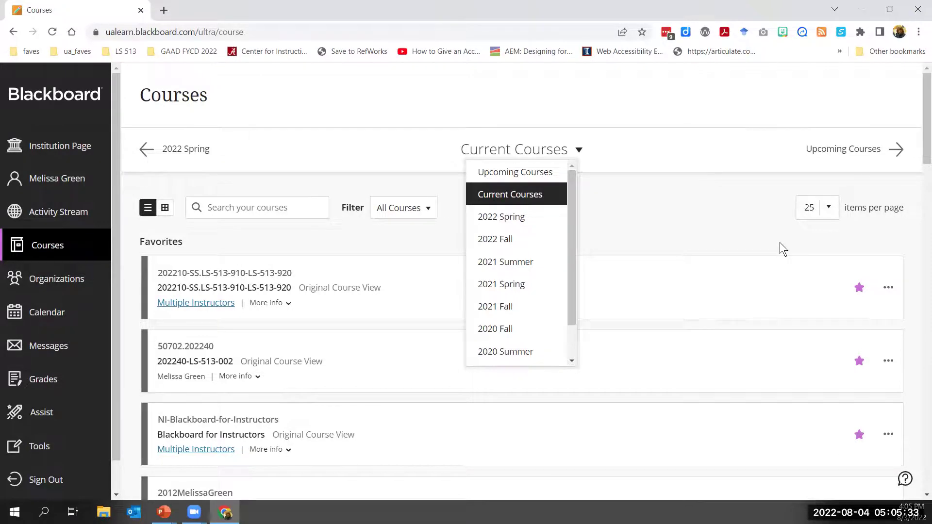
{"action": "scroll", "coordinate": [779, 243], "scroll_direction": "down", "scroll_amount": 20}
{"action": "scroll", "coordinate": [784, 414], "scroll_direction": "down", "scroll_amount": 5}
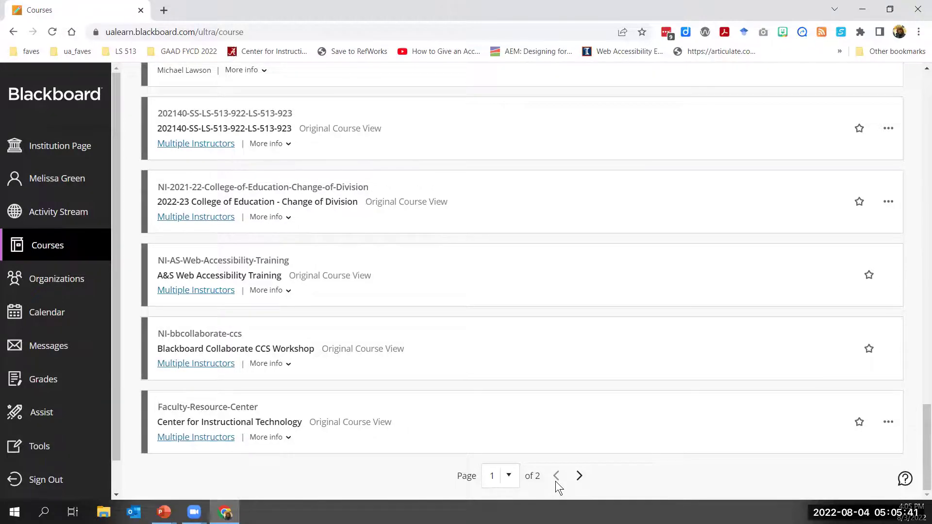
{"action": "scroll", "coordinate": [692, 486], "scroll_direction": "up", "scroll_amount": 20}
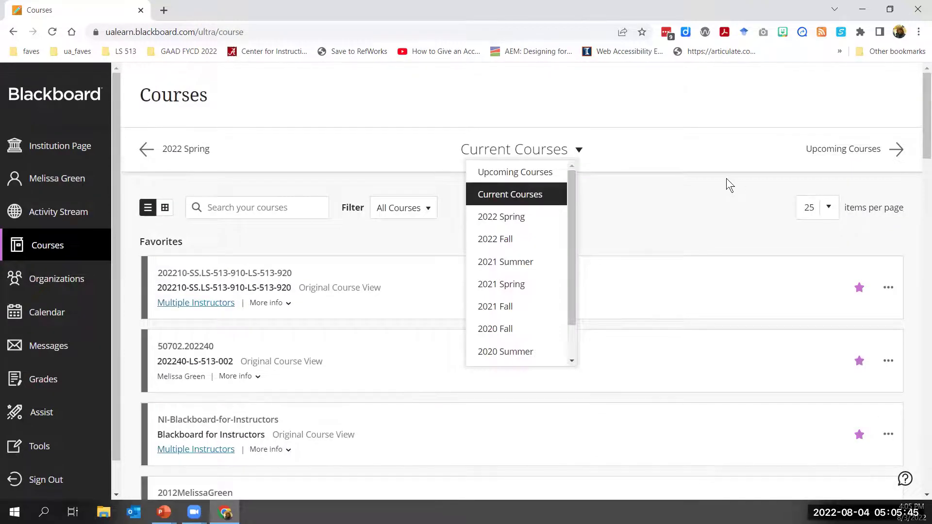
{"action": "left_click", "coordinate": [721, 211]}
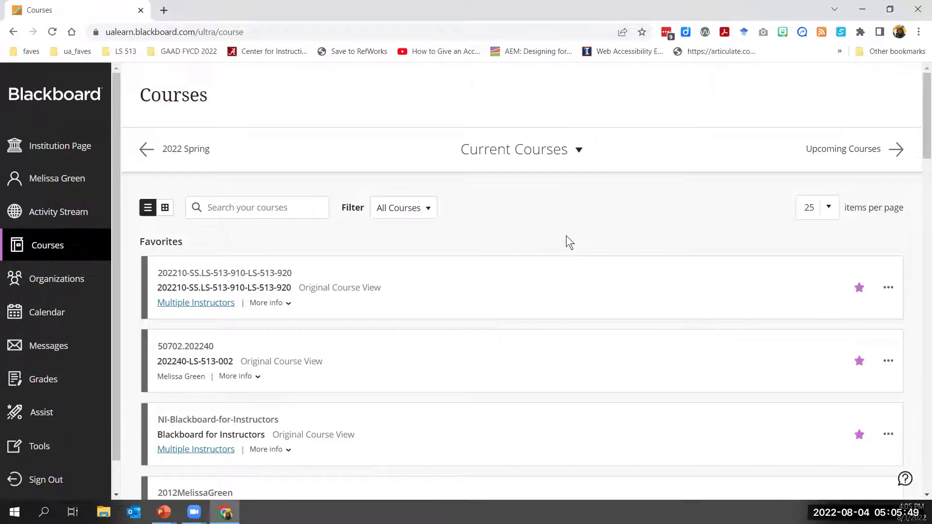
Step: Look over the favorite courses and the option for adding a 2020 Summer course to the favorites
{"action": "scroll", "coordinate": [566, 235], "scroll_direction": "down", "scroll_amount": 1}
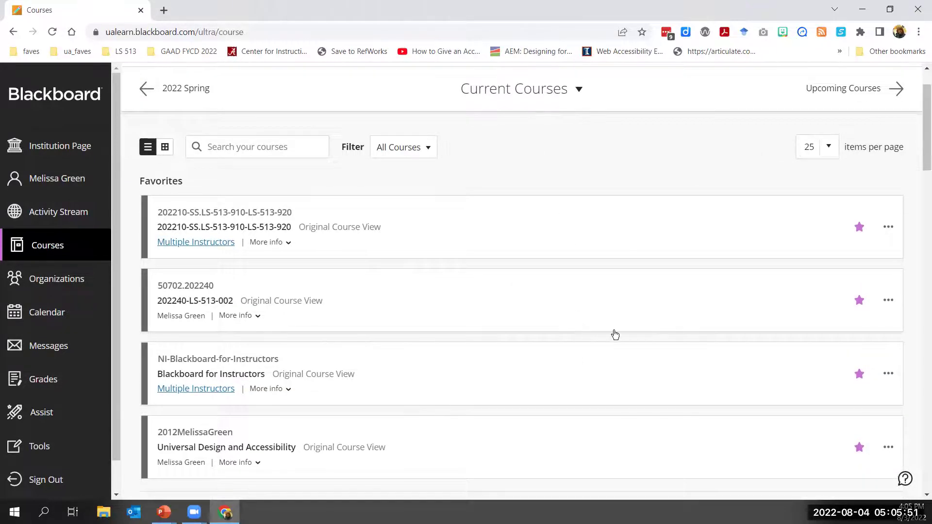
{"action": "scroll", "coordinate": [615, 334], "scroll_direction": "down", "scroll_amount": 3}
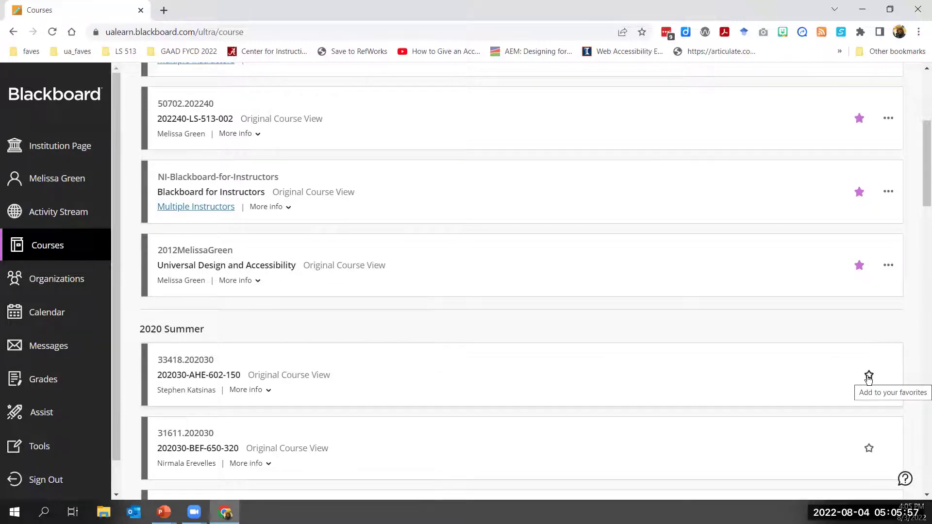
{"action": "scroll", "coordinate": [604, 350], "scroll_direction": "up", "scroll_amount": 2}
{"action": "scroll", "coordinate": [604, 350], "scroll_direction": "up", "scroll_amount": 3}
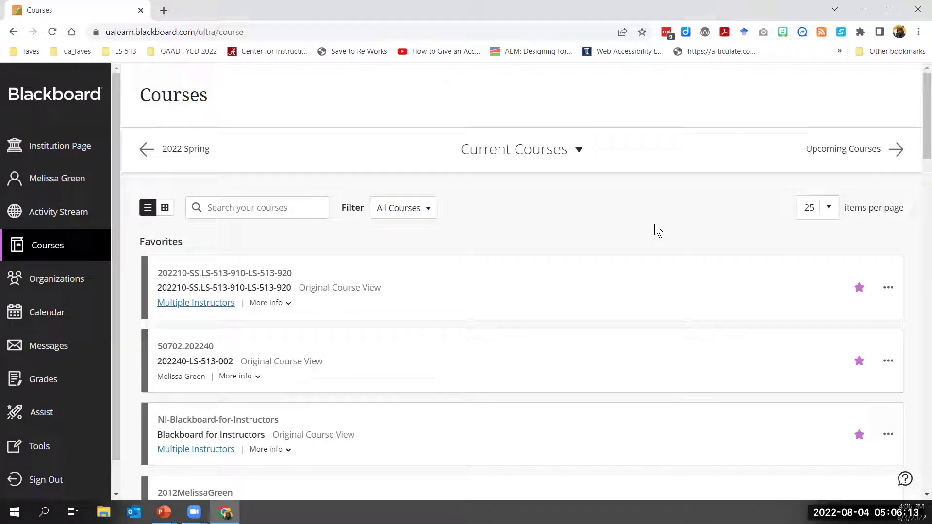
Step: Display the privacy and hiding options of the Blackboard for Instructors course and recheck the course filter choices
{"action": "left_click", "coordinate": [889, 436]}
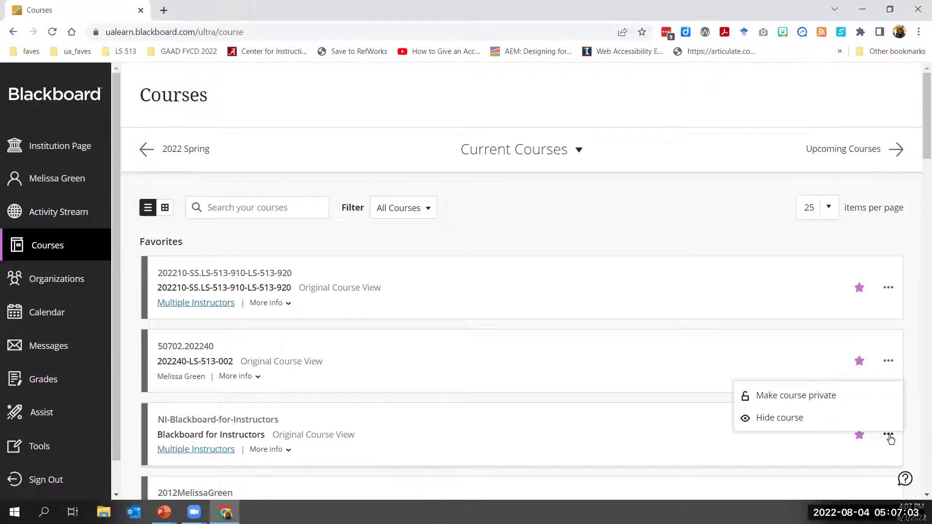
{"action": "left_click", "coordinate": [397, 214]}
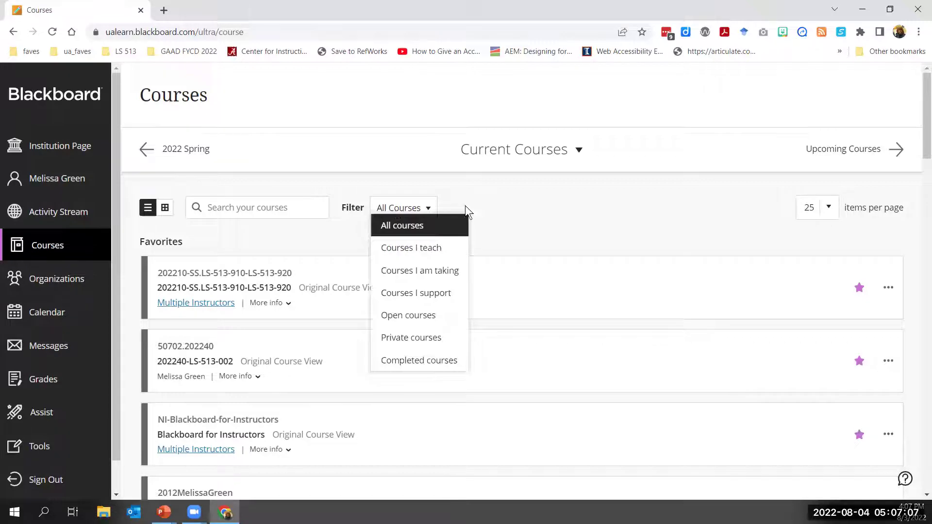
{"action": "left_click", "coordinate": [505, 204]}
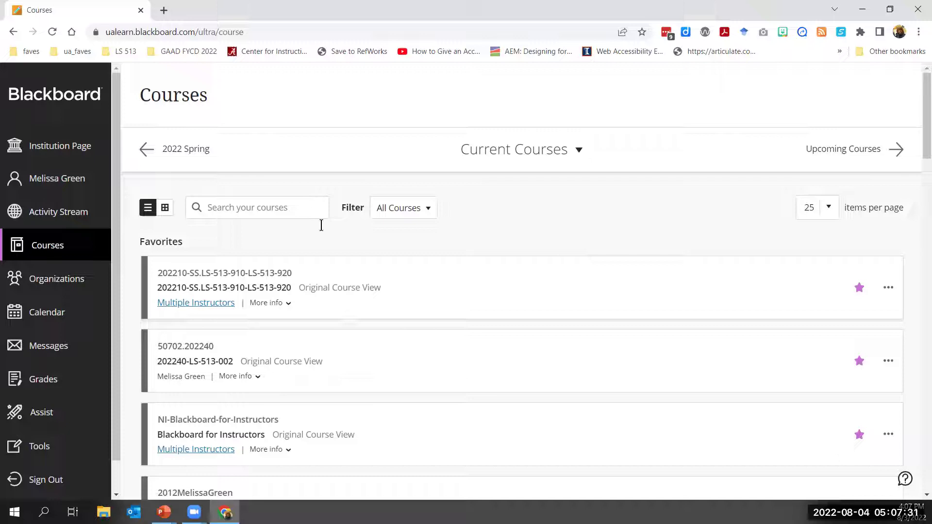
Step: Switch the course list to grid view and reveal the options control on the Blackboard for Instructors card
{"action": "left_click", "coordinate": [166, 210]}
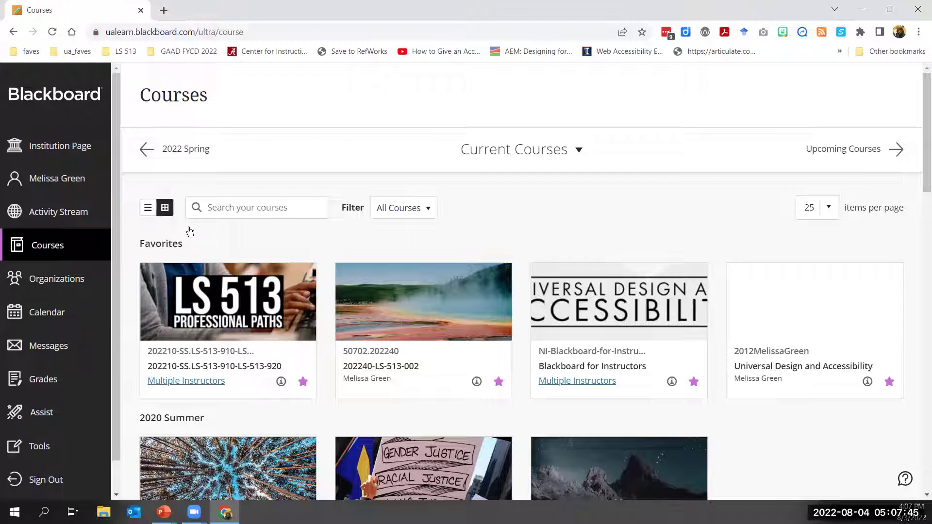
{"action": "mouse_move", "coordinate": [693, 279]}
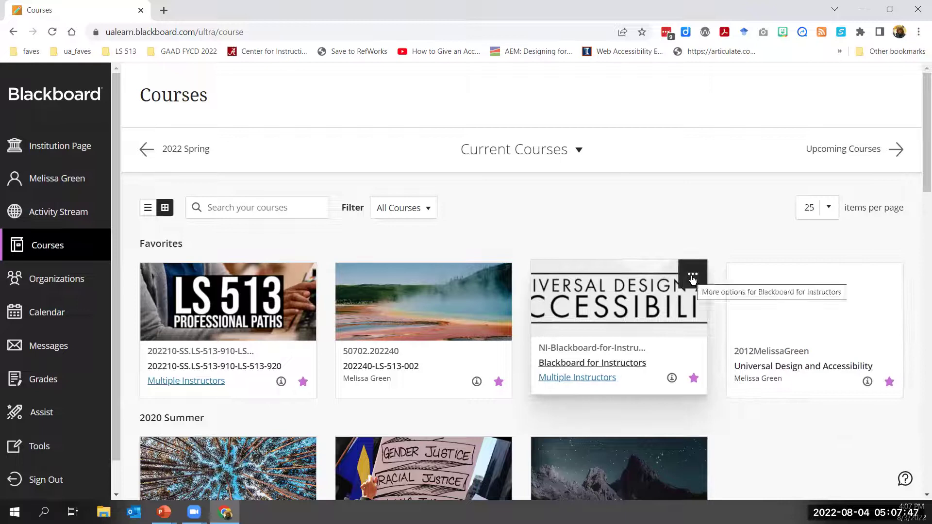
Step: Check the course image settings of Blackboard for Instructors, cancel them, and return the course list to list view
{"action": "left_click", "coordinate": [693, 279]}
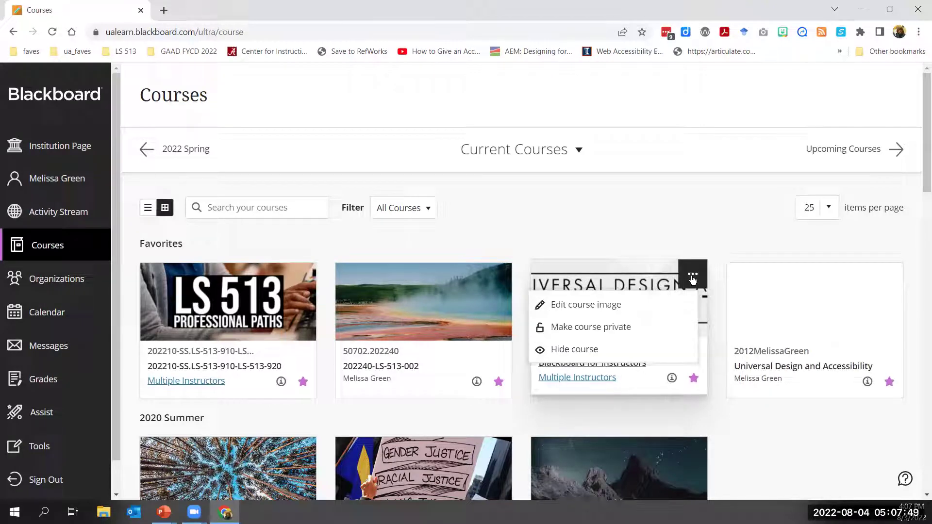
{"action": "left_click", "coordinate": [675, 304]}
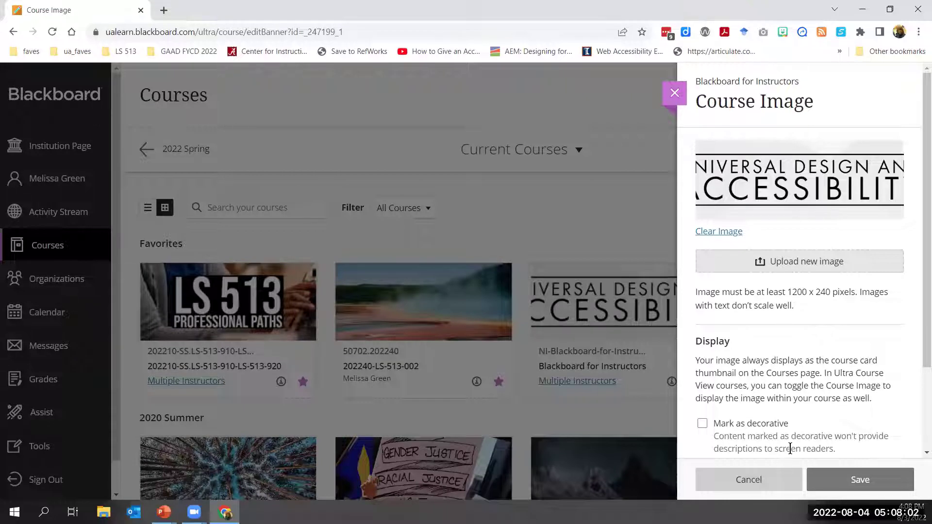
{"action": "left_click", "coordinate": [768, 485]}
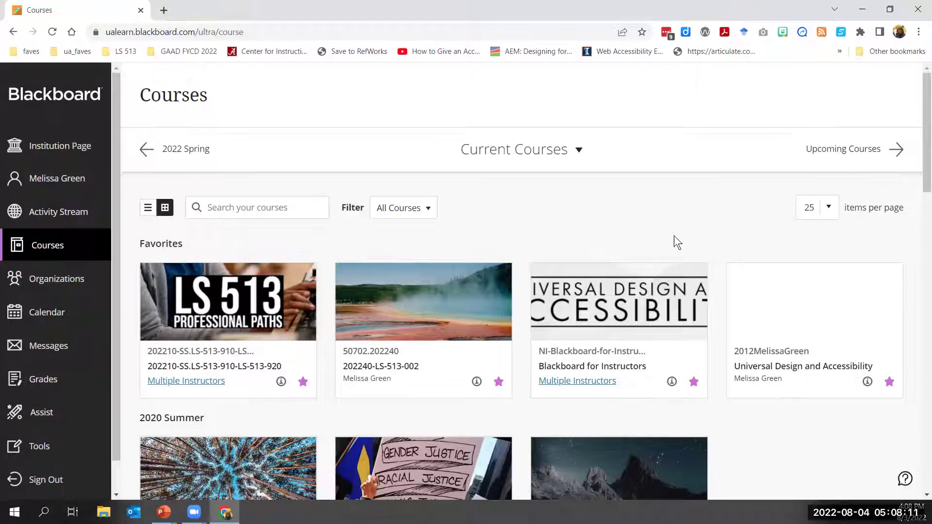
{"action": "left_click", "coordinate": [148, 208]}
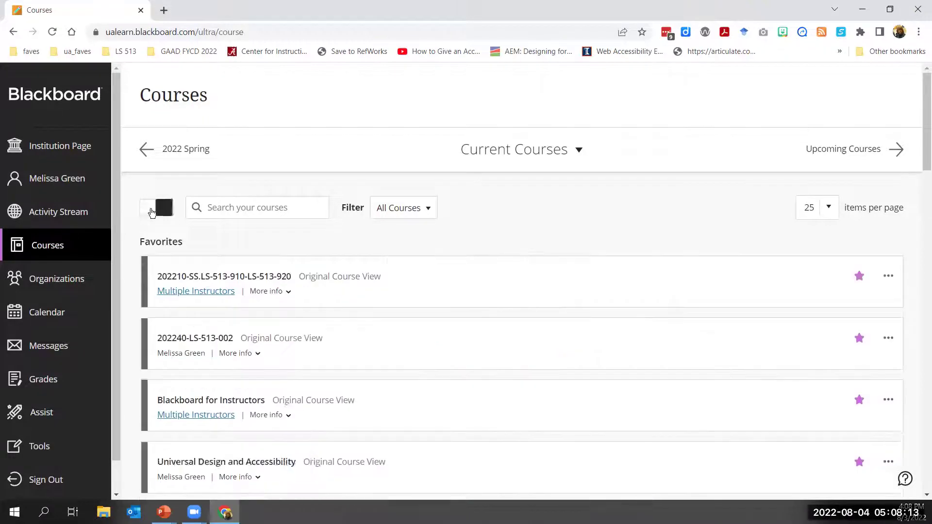
Step: Visit the Organizations page, show the Calendar by month, and check its due dates and schedule views
{"action": "left_click", "coordinate": [72, 283]}
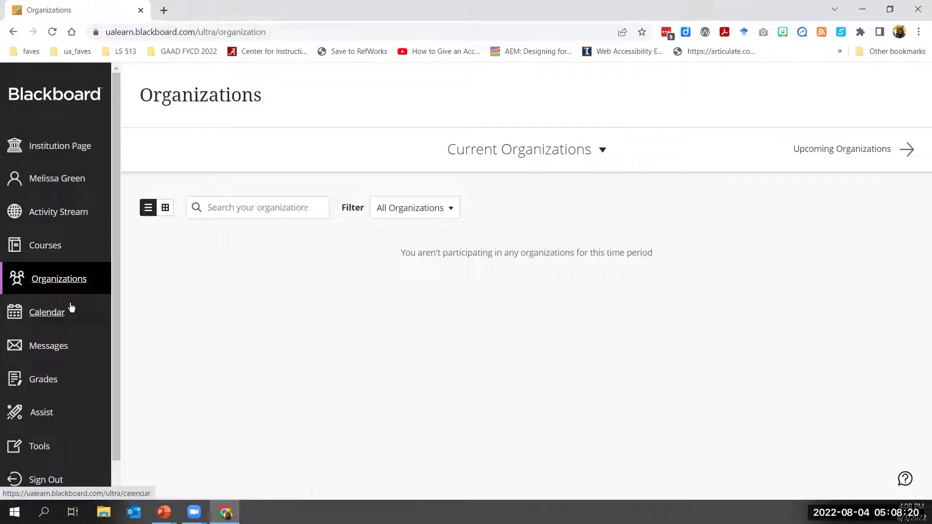
{"action": "left_click", "coordinate": [63, 315]}
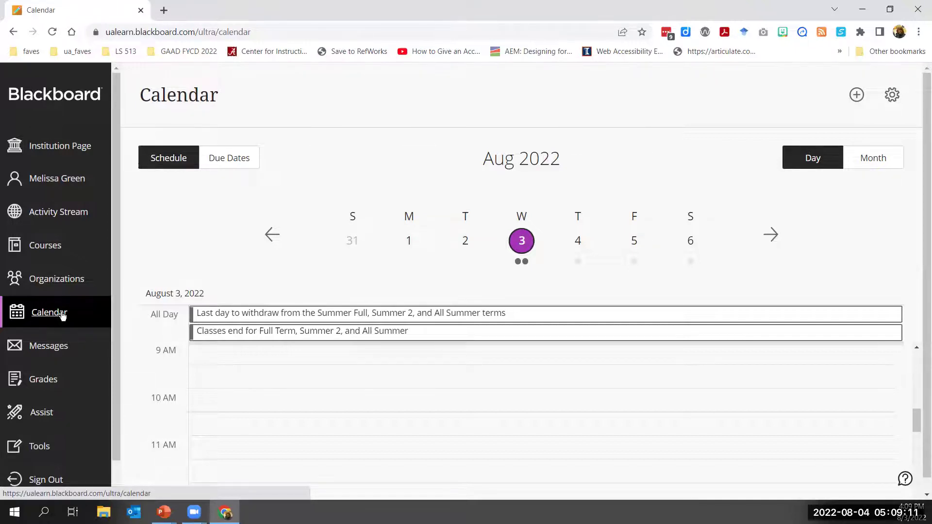
{"action": "left_click", "coordinate": [882, 167]}
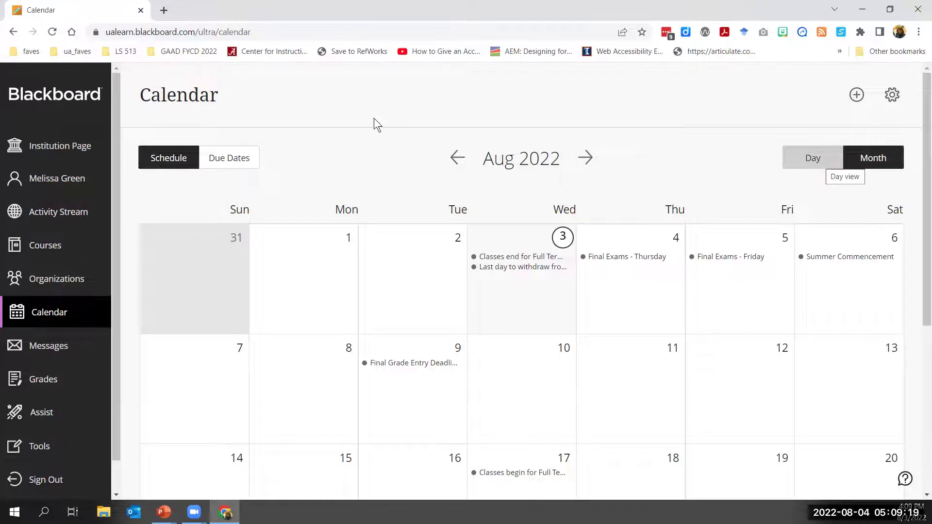
{"action": "left_click", "coordinate": [224, 164]}
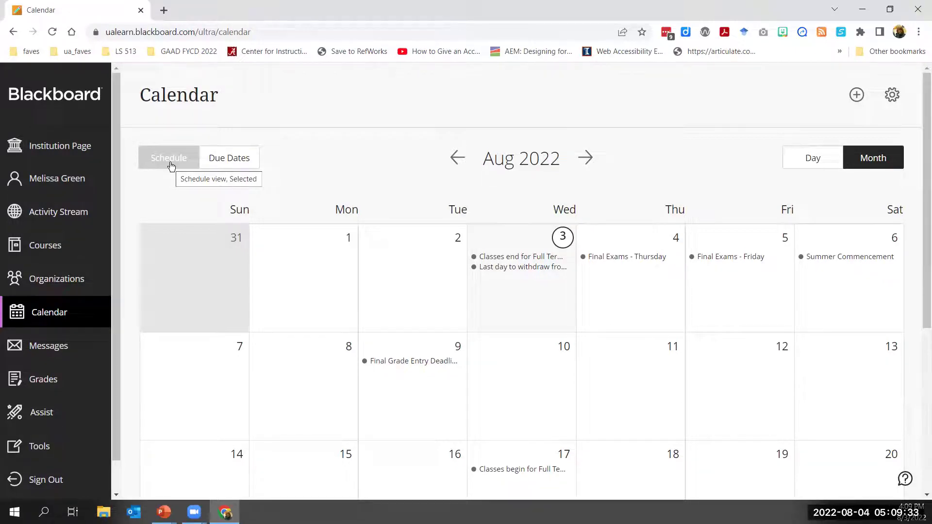
Step: Review the full list of calendars available for display in the Calendar settings and close them
{"action": "left_click", "coordinate": [892, 96]}
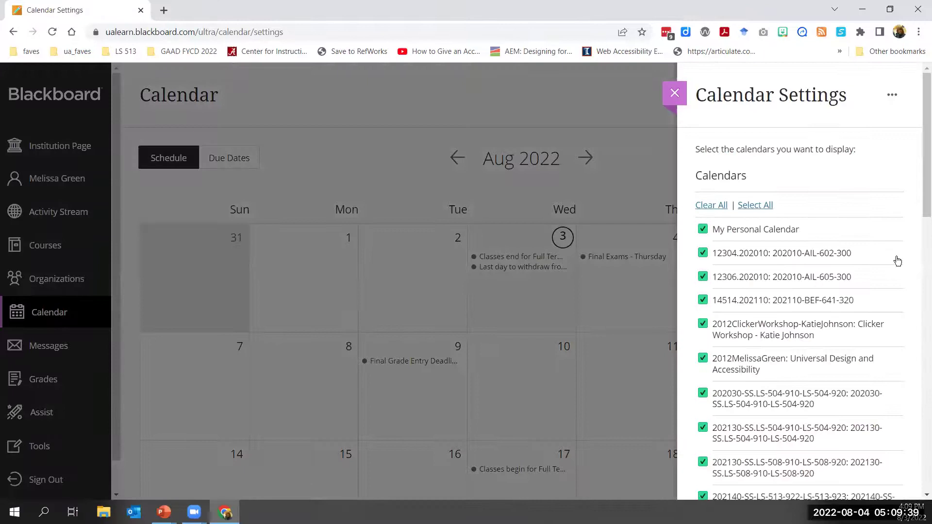
{"action": "scroll", "coordinate": [892, 250], "scroll_direction": "down", "scroll_amount": 15}
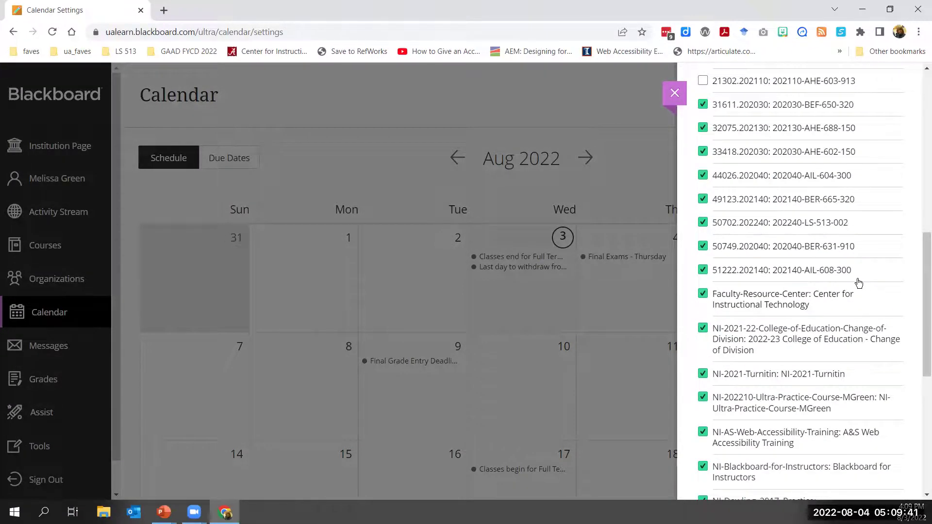
{"action": "scroll", "coordinate": [857, 281], "scroll_direction": "down", "scroll_amount": 6}
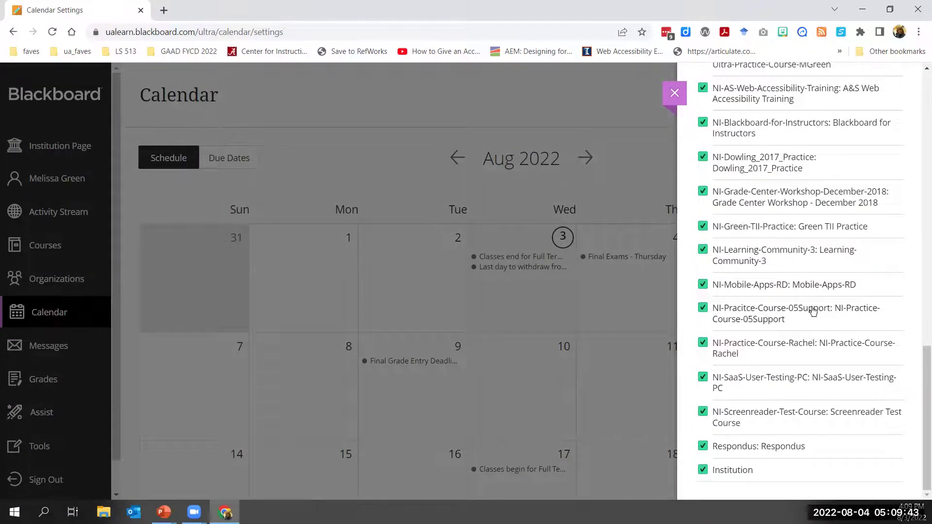
{"action": "scroll", "coordinate": [831, 228], "scroll_direction": "up", "scroll_amount": 20}
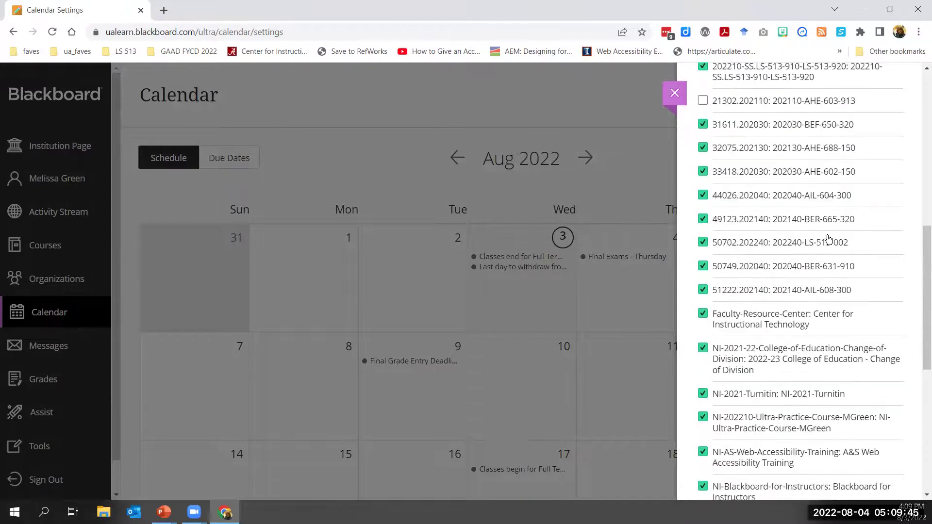
{"action": "scroll", "coordinate": [829, 239], "scroll_direction": "up", "scroll_amount": 2}
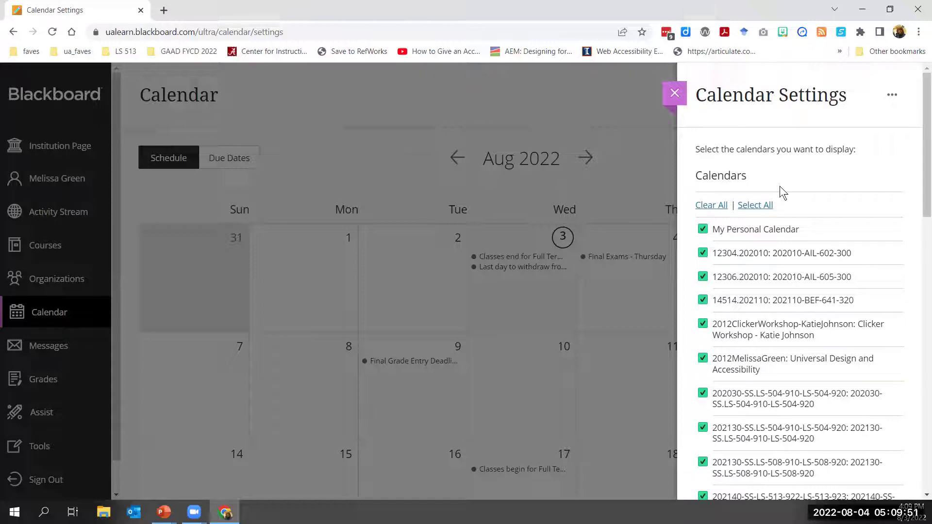
{"action": "left_click", "coordinate": [675, 93]}
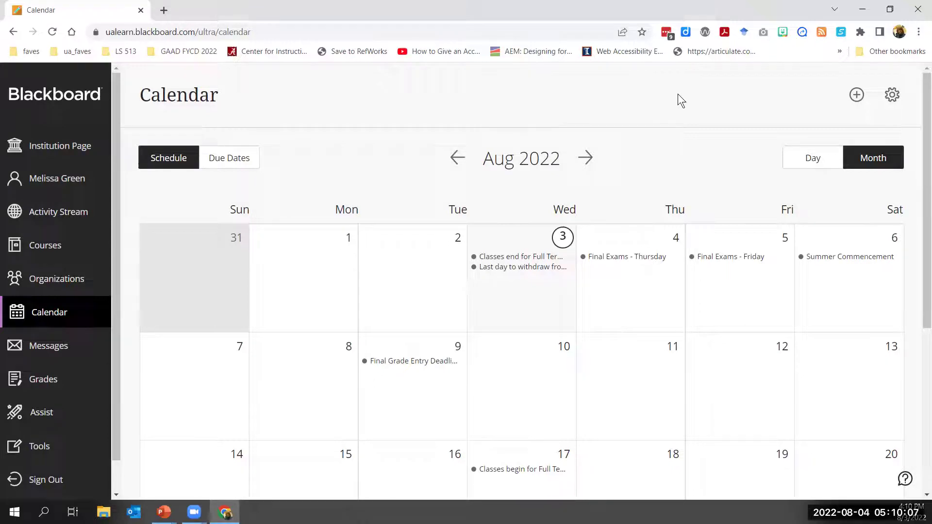
Step: Add an event with the default title to My Personal Calendar for 8/1/22, 5:00 PM to 6:00 PM, after checking the calendar choices
{"action": "left_click", "coordinate": [858, 97]}
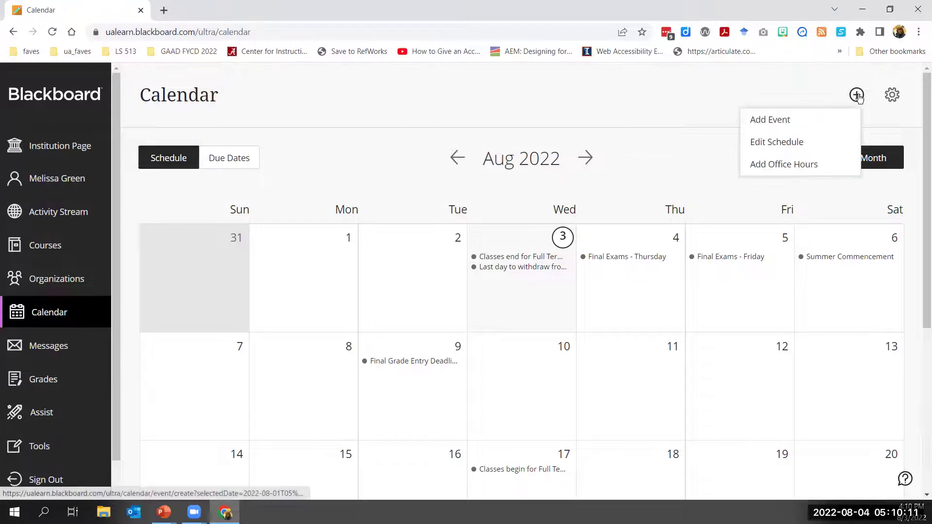
{"action": "left_click", "coordinate": [807, 125]}
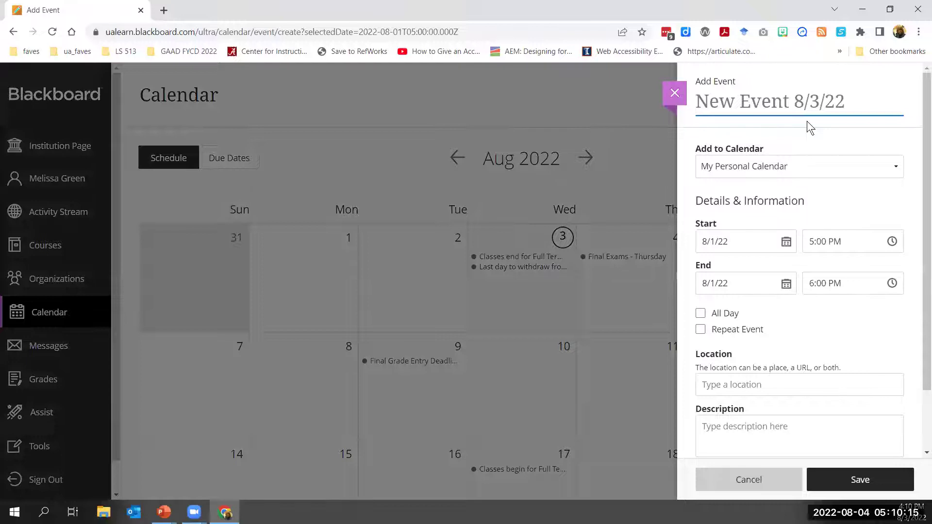
{"action": "left_click", "coordinate": [807, 167]}
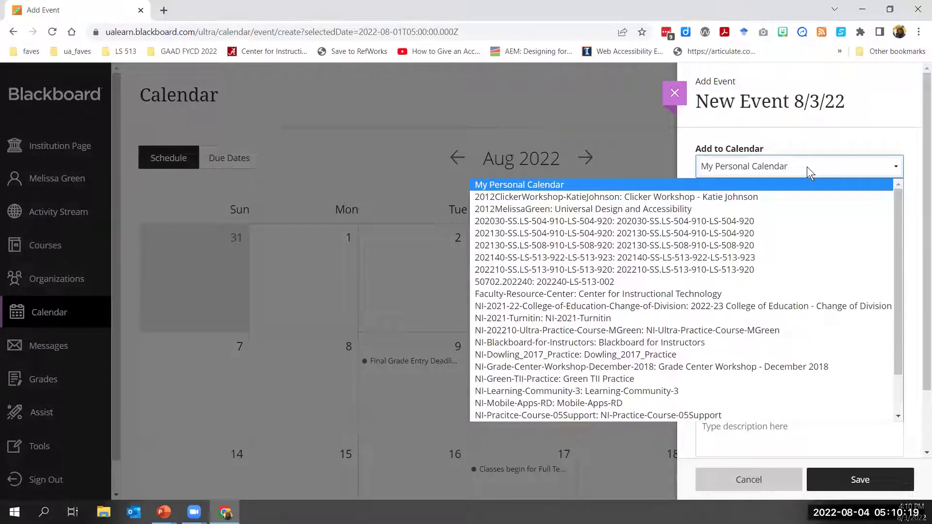
{"action": "left_click", "coordinate": [806, 167]}
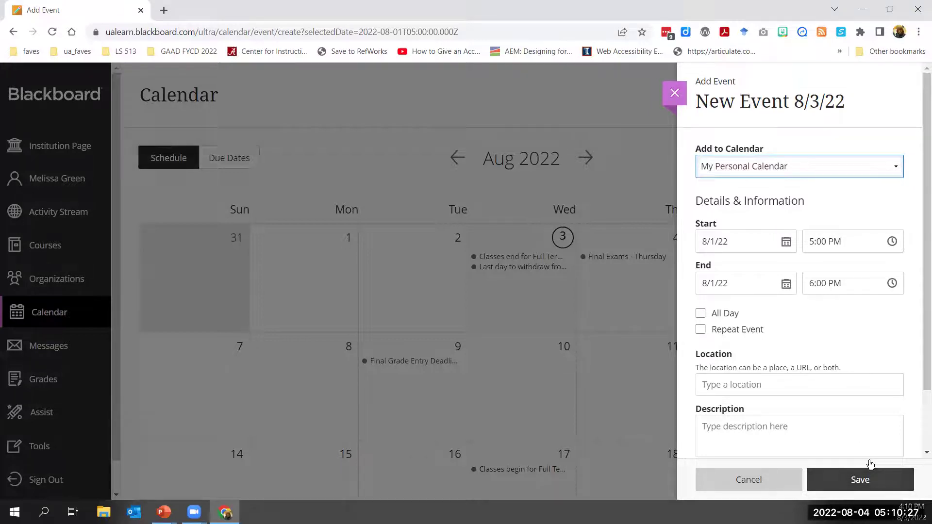
{"action": "left_click", "coordinate": [877, 489]}
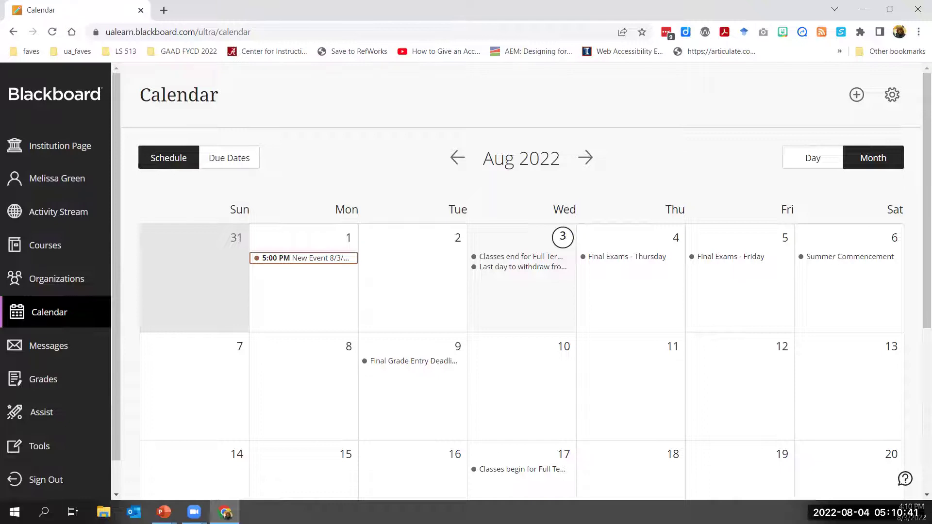
Step: Examine the Add Calendar dialog for uploading a calendar file from the Calendar settings, and close the dialog
{"action": "left_click", "coordinate": [892, 96]}
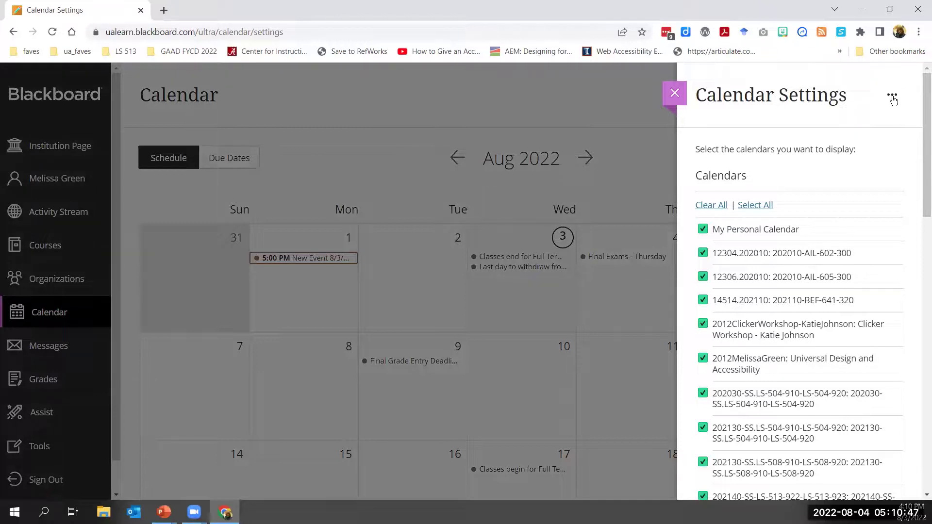
{"action": "left_click", "coordinate": [892, 96]}
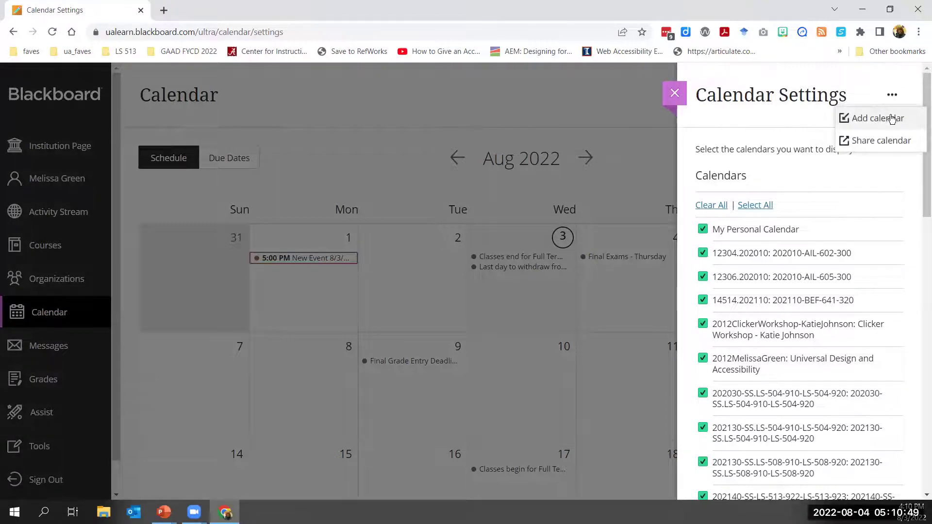
{"action": "left_click", "coordinate": [892, 118]}
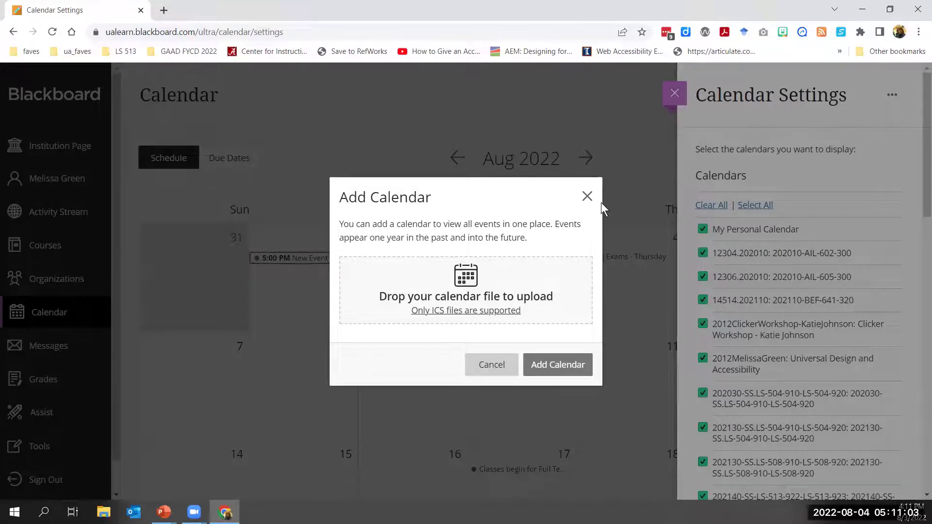
{"action": "left_click", "coordinate": [587, 198]}
Step: Display the Share Calendar Link dialog without regenerating the link, and close it along with the Calendar settings
{"action": "left_click", "coordinate": [891, 95]}
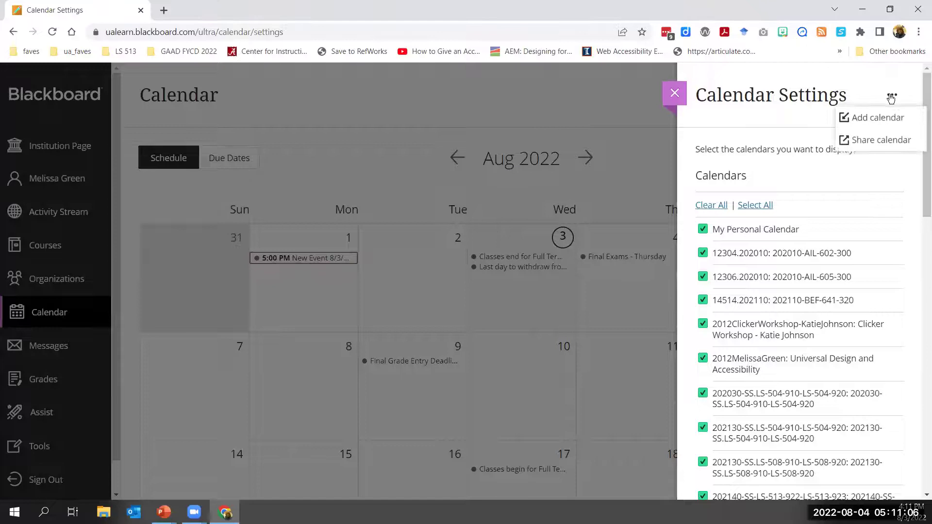
{"action": "left_click", "coordinate": [885, 138]}
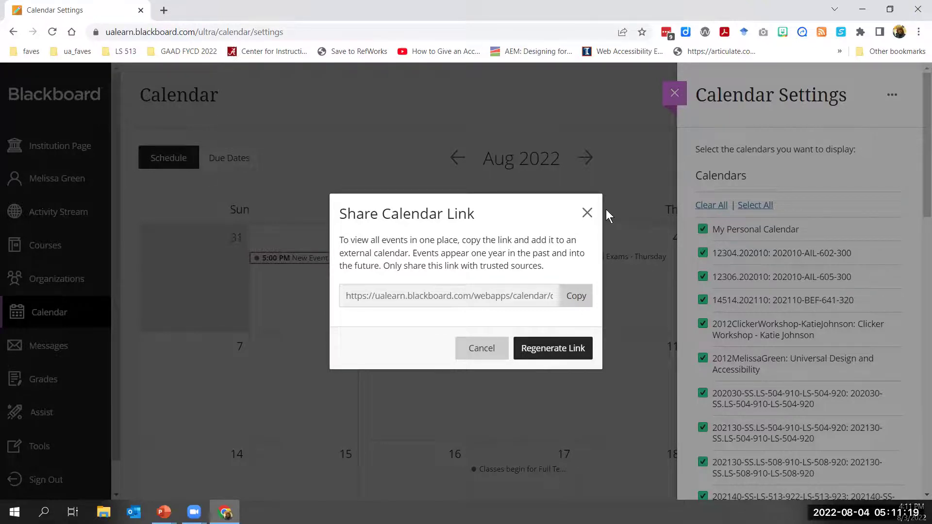
{"action": "left_click", "coordinate": [587, 215]}
{"action": "left_click", "coordinate": [674, 93]}
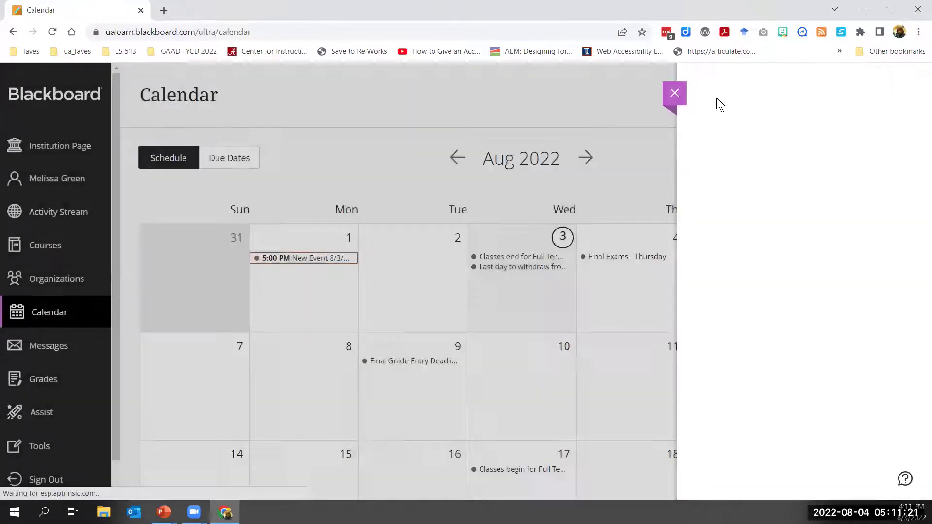
Step: Visit the Messages page, switch from the slide show back to Blackboard in Chrome, and show the Grades page
{"action": "left_click", "coordinate": [48, 353]}
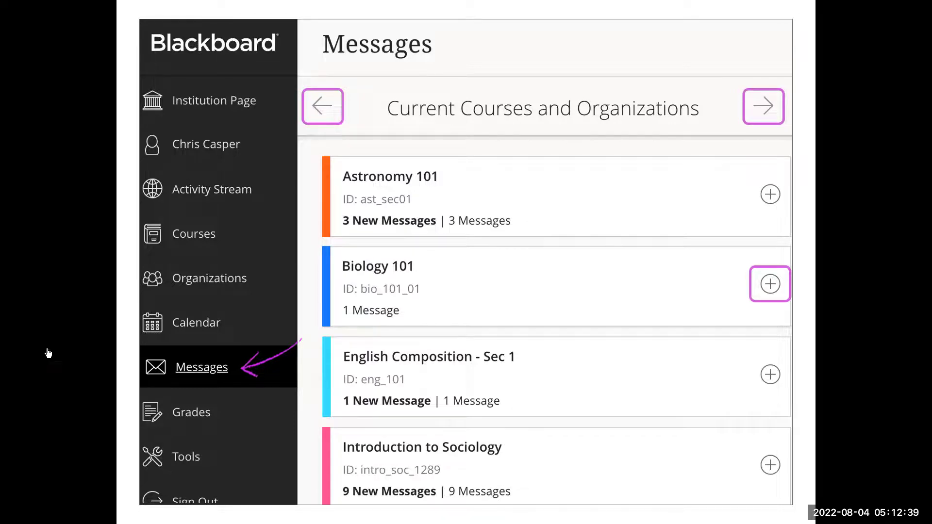
{"action": "key", "text": "alt+Tab"}
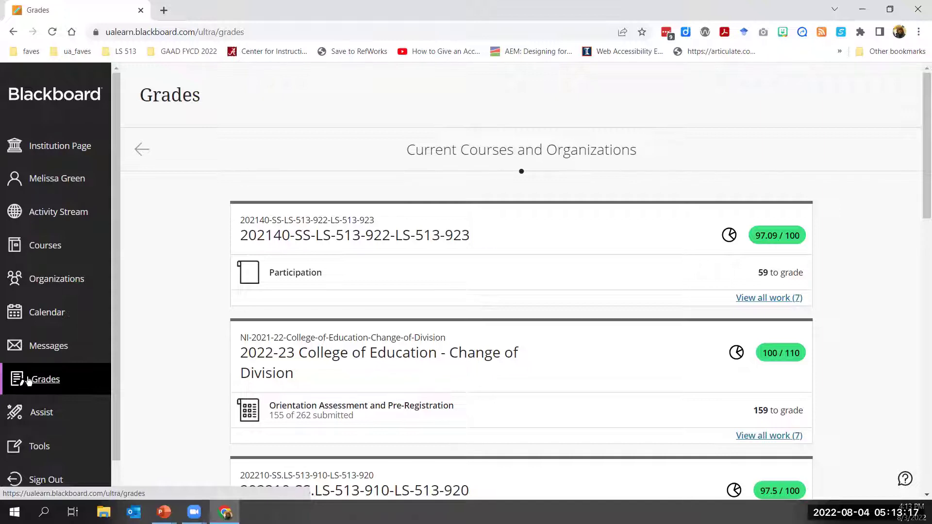
Step: Open the Blackboard Assist page, reload it, and look over its featured services and complete service list
{"action": "left_click", "coordinate": [38, 414]}
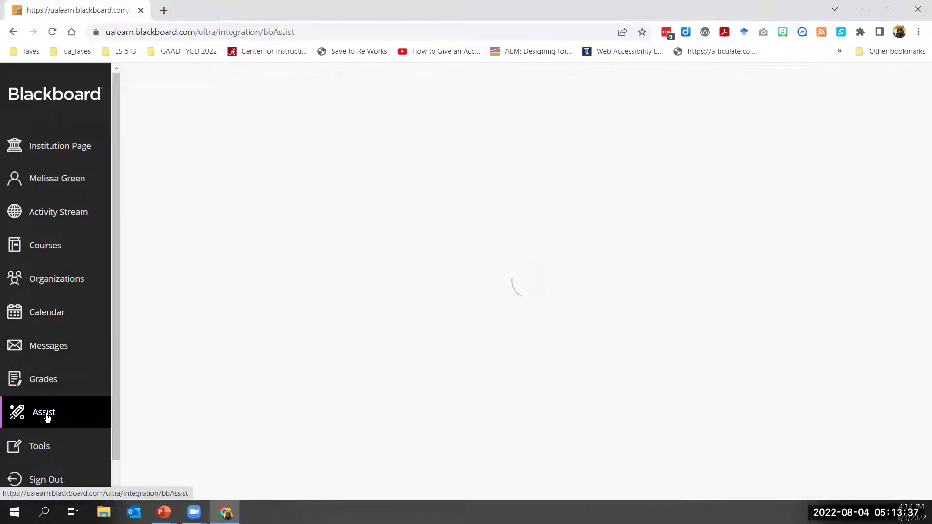
{"action": "left_click", "coordinate": [53, 31]}
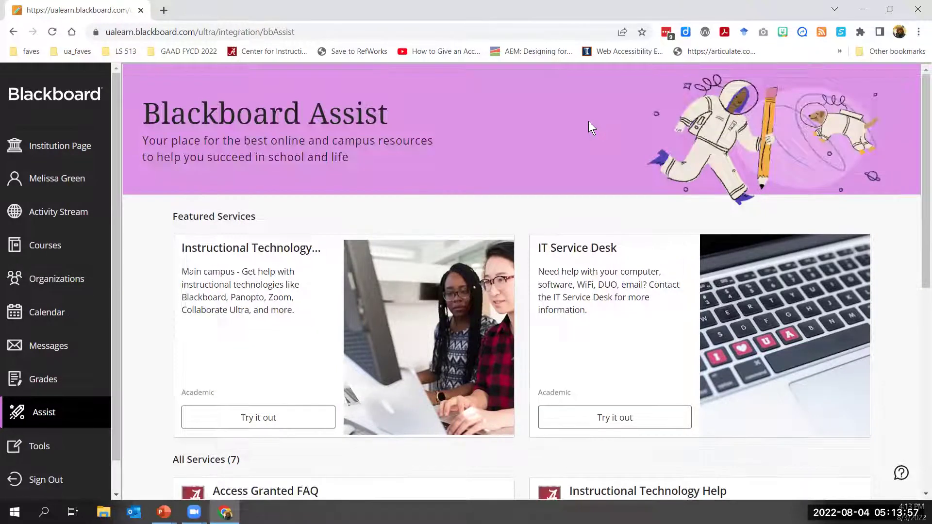
{"action": "scroll", "coordinate": [590, 131], "scroll_direction": "down", "scroll_amount": 2}
{"action": "scroll", "coordinate": [594, 155], "scroll_direction": "down", "scroll_amount": 2}
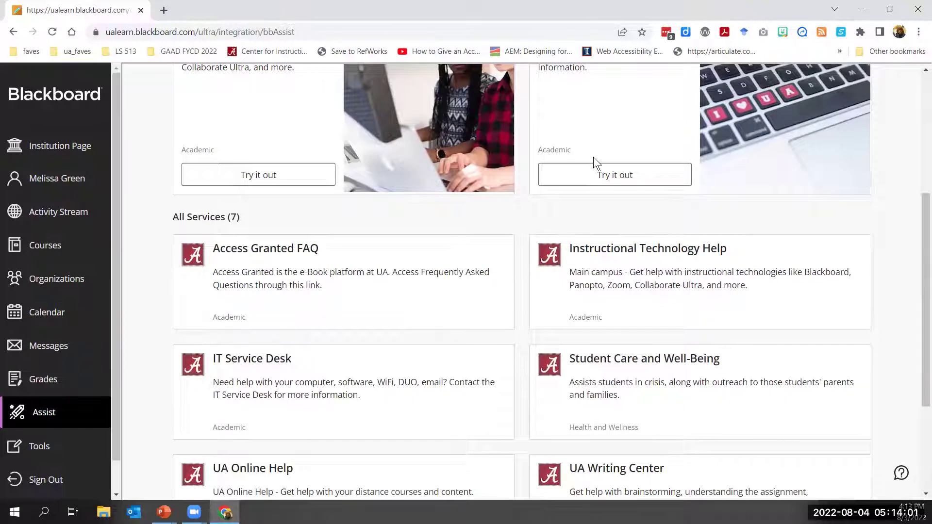
{"action": "scroll", "coordinate": [593, 156], "scroll_direction": "down", "scroll_amount": 3}
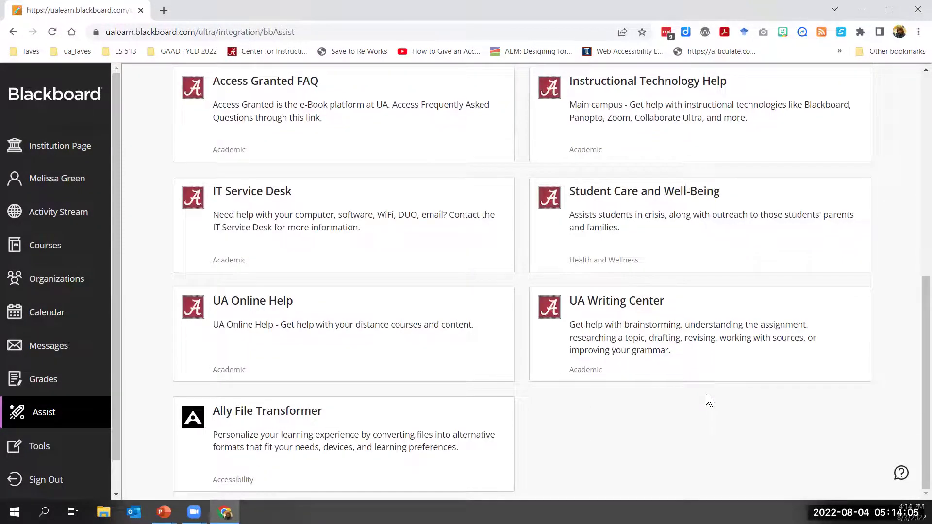
{"action": "scroll", "coordinate": [706, 394], "scroll_direction": "up", "scroll_amount": 5}
{"action": "scroll", "coordinate": [707, 398], "scroll_direction": "up", "scroll_amount": 2}
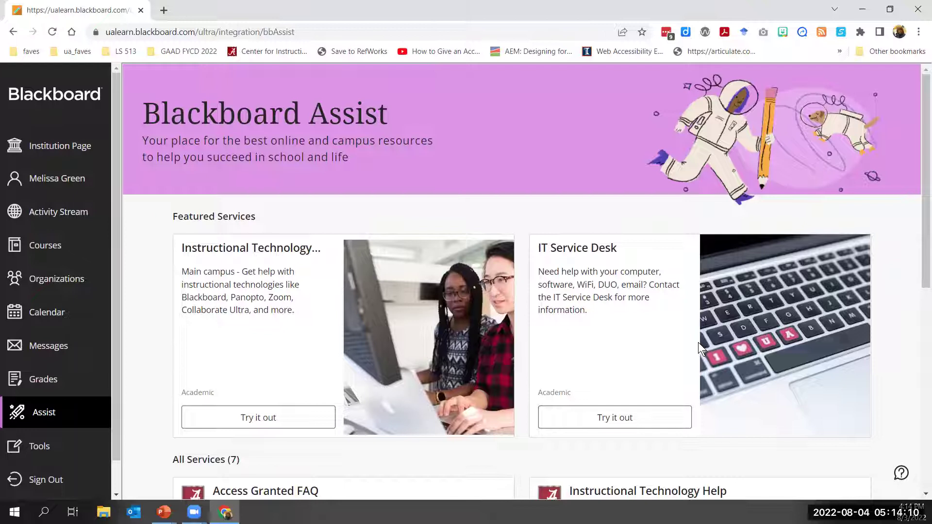
Step: View the Tools page and the Sign Out entry in the navigation, and return to the Institution Page
{"action": "left_click", "coordinate": [39, 448]}
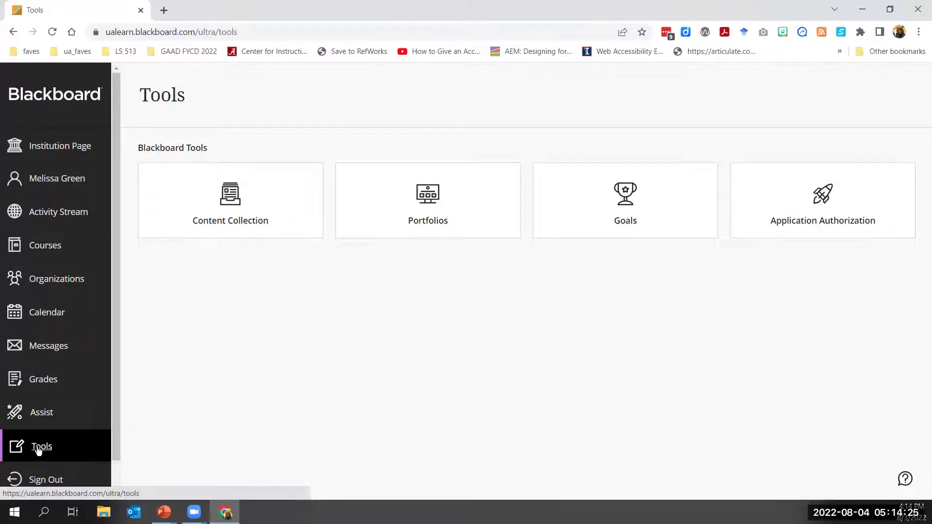
{"action": "scroll", "coordinate": [46, 398], "scroll_direction": "down", "scroll_amount": 1}
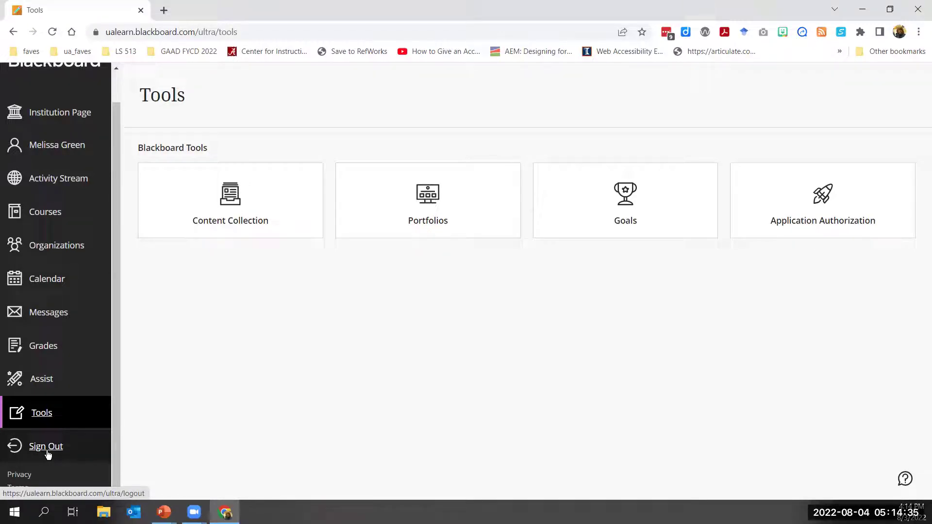
{"action": "left_click", "coordinate": [54, 113]}
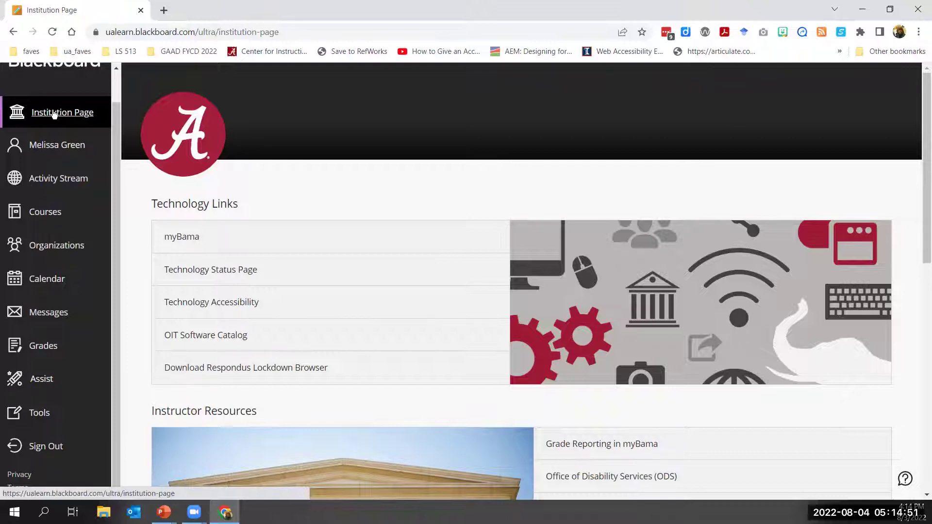
Step: Open the Blackboard for Instructors course from the favorites on the Courses page
{"action": "left_click", "coordinate": [54, 222]}
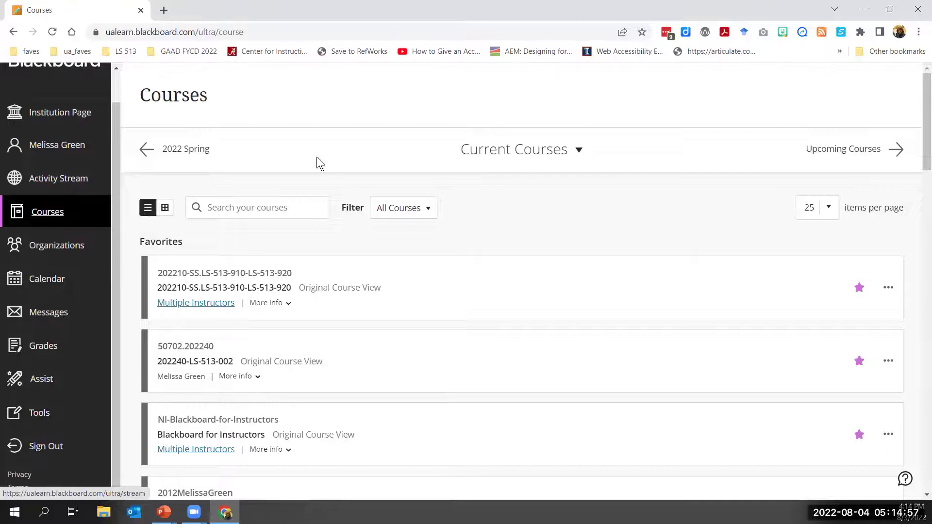
{"action": "scroll", "coordinate": [444, 183], "scroll_direction": "down", "scroll_amount": 4}
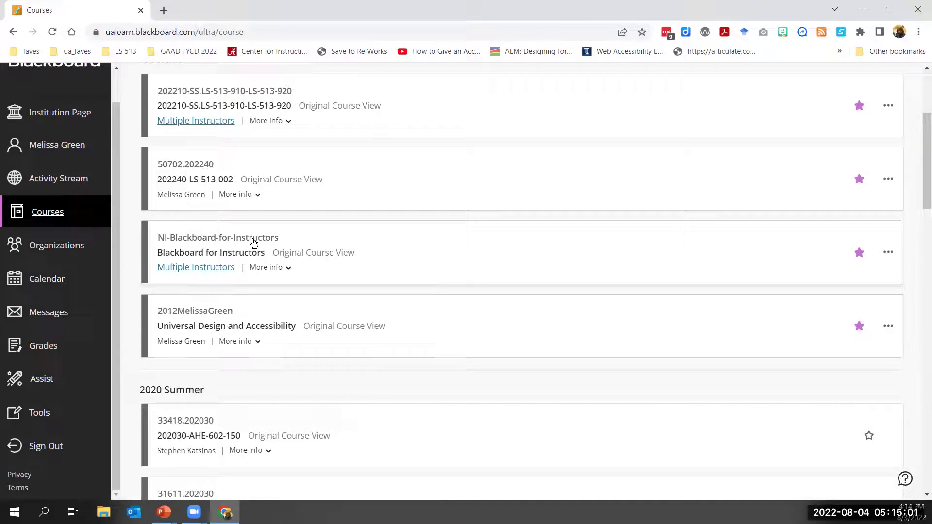
{"action": "left_click", "coordinate": [252, 239]}
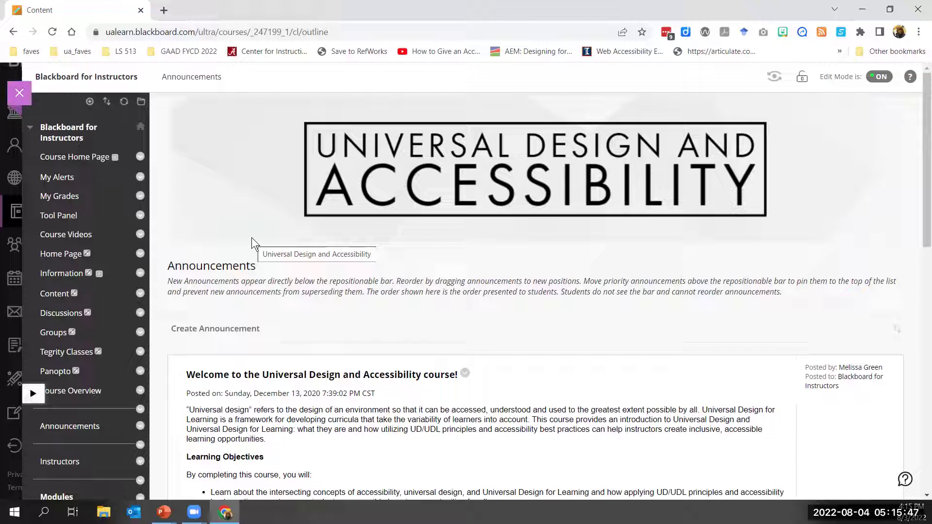
Step: Show the item types that can be added to the course menu, and look over the menu down to Course Management
{"action": "left_click", "coordinate": [90, 101]}
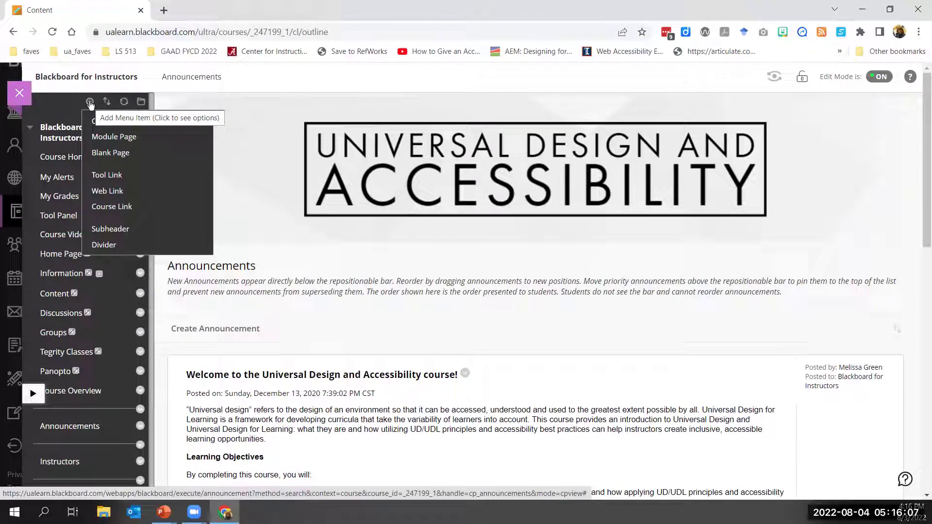
{"action": "left_click", "coordinate": [177, 176]}
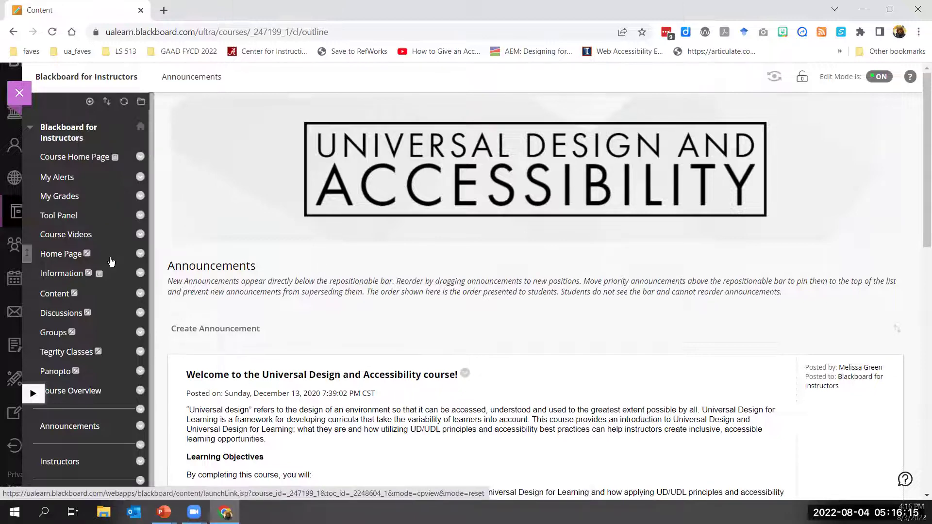
{"action": "scroll", "coordinate": [105, 290], "scroll_direction": "down", "scroll_amount": 2}
{"action": "scroll", "coordinate": [104, 289], "scroll_direction": "down", "scroll_amount": 10}
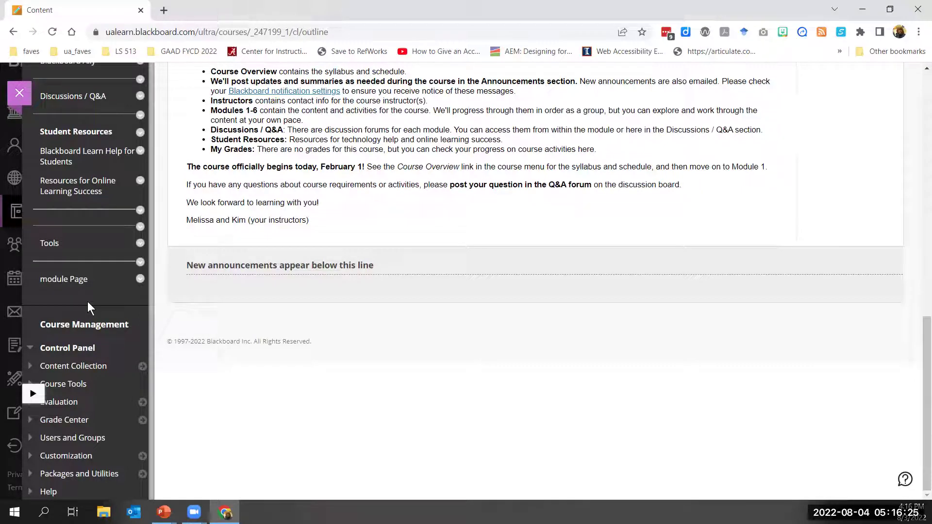
{"action": "scroll", "coordinate": [88, 302], "scroll_direction": "up", "scroll_amount": 9}
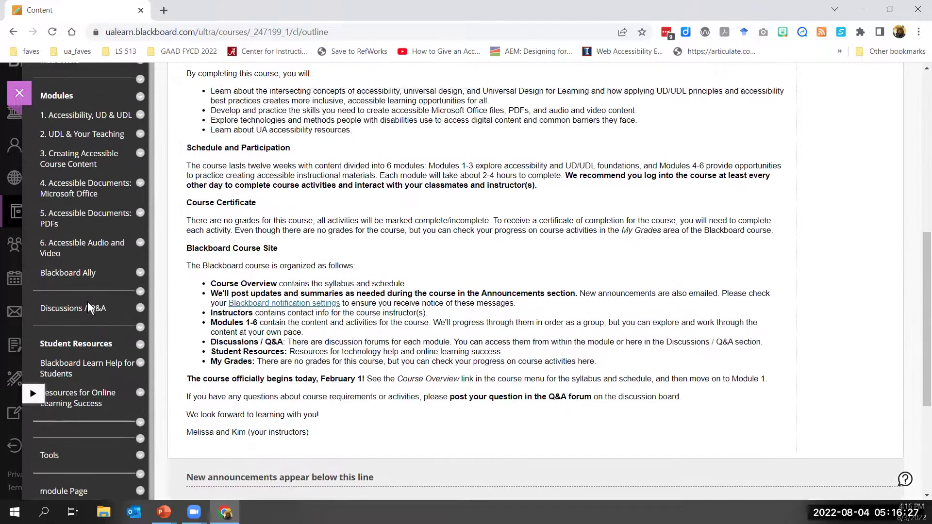
{"action": "scroll", "coordinate": [87, 302], "scroll_direction": "up", "scroll_amount": 4}
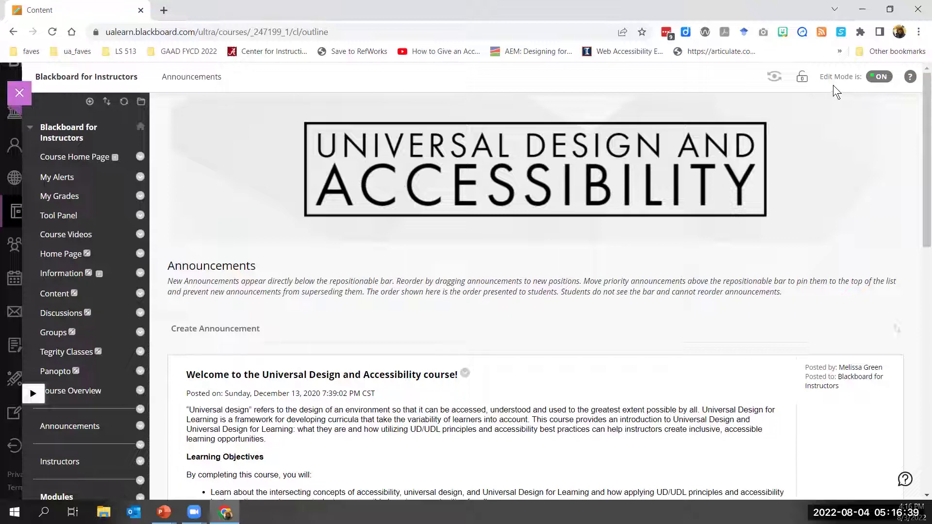
Step: Look over the course in Student Preview, and exit the preview with the preview user and all its data deleted
{"action": "left_click", "coordinate": [773, 77]}
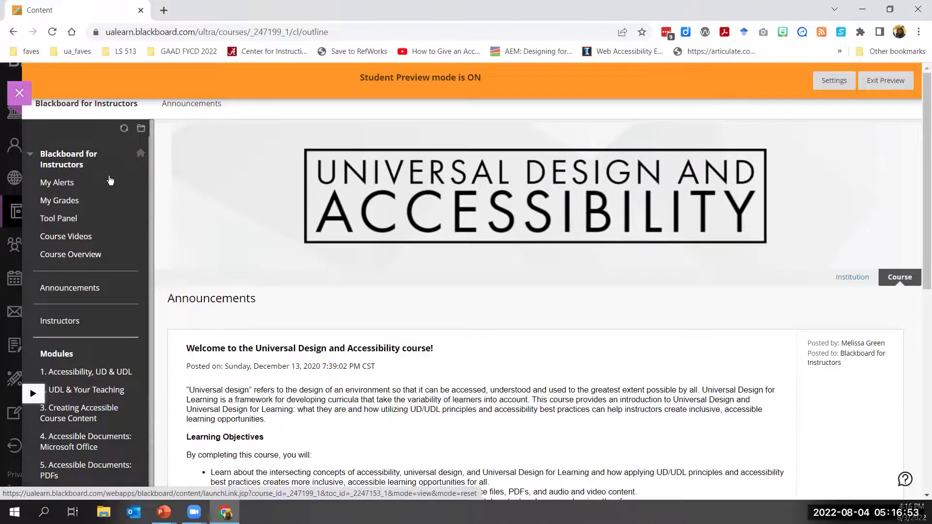
{"action": "scroll", "coordinate": [110, 181], "scroll_direction": "down", "scroll_amount": 7}
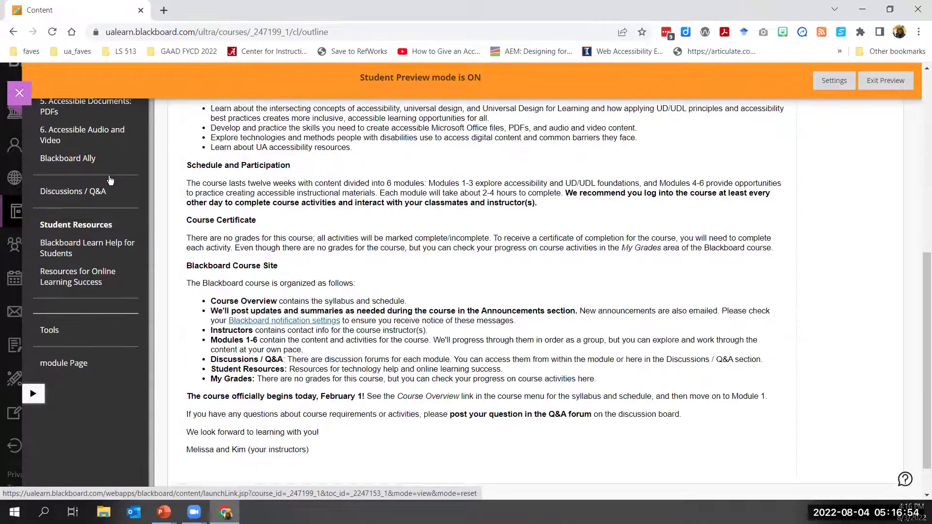
{"action": "scroll", "coordinate": [109, 176], "scroll_direction": "up", "scroll_amount": 8}
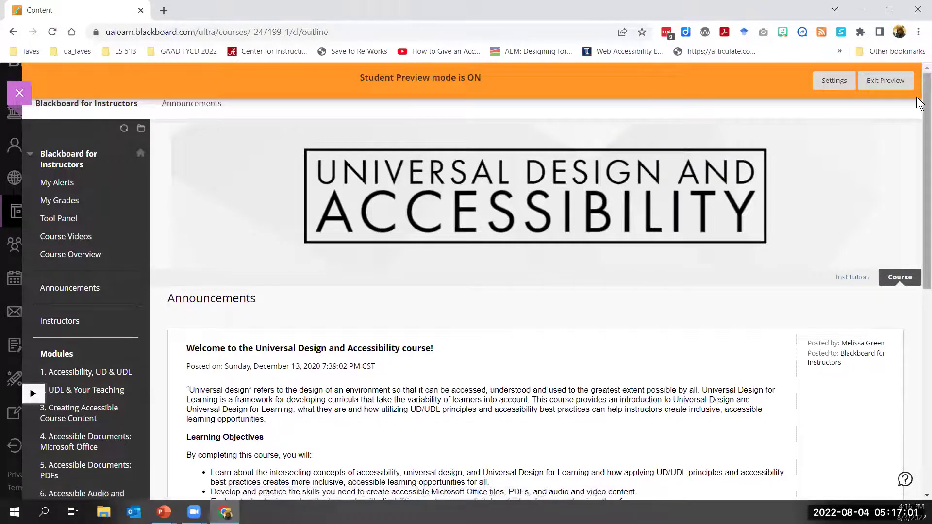
{"action": "left_click", "coordinate": [897, 81]}
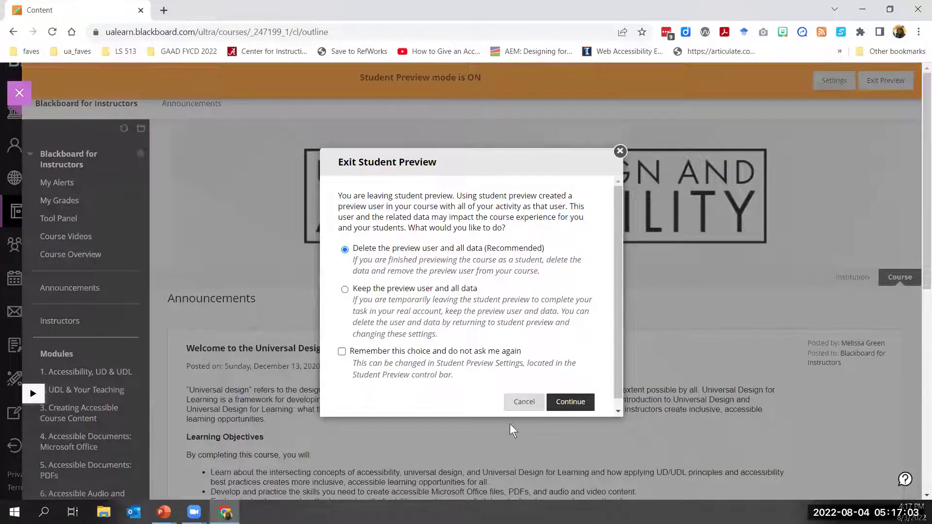
{"action": "left_click", "coordinate": [568, 409]}
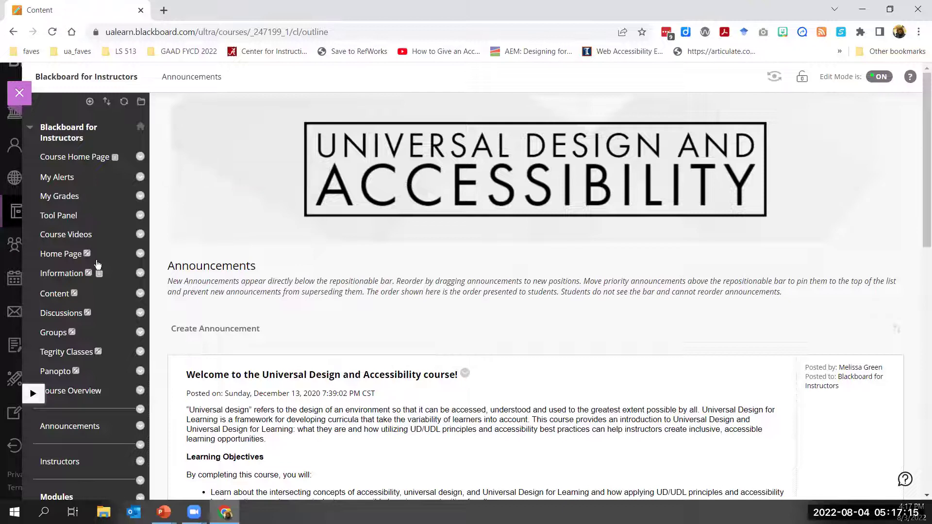
Step: Open the "1. Accessibility, UD & UDL" module and display the available options for its Module 1: Learning Objectives and Activities item
{"action": "scroll", "coordinate": [97, 265], "scroll_direction": "down", "scroll_amount": 4}
{"action": "scroll", "coordinate": [97, 266], "scroll_direction": "down", "scroll_amount": 3}
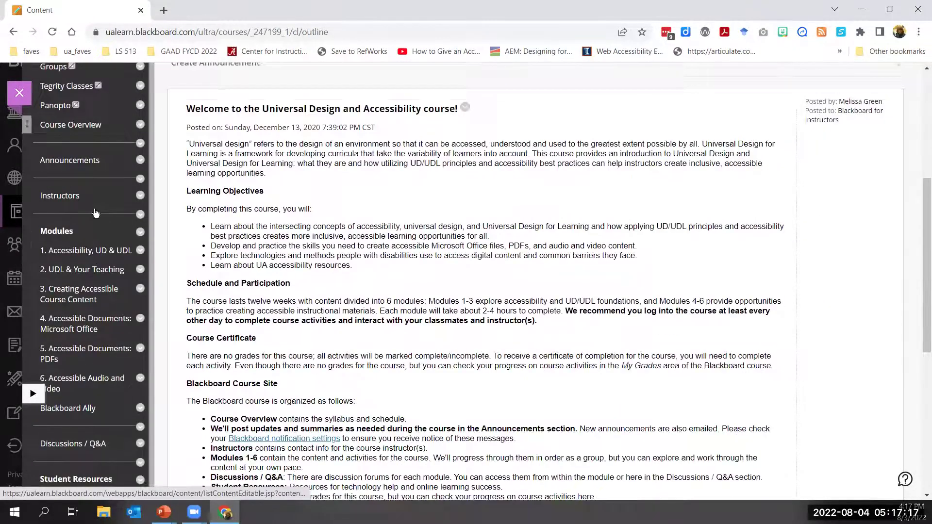
{"action": "left_click", "coordinate": [87, 219]}
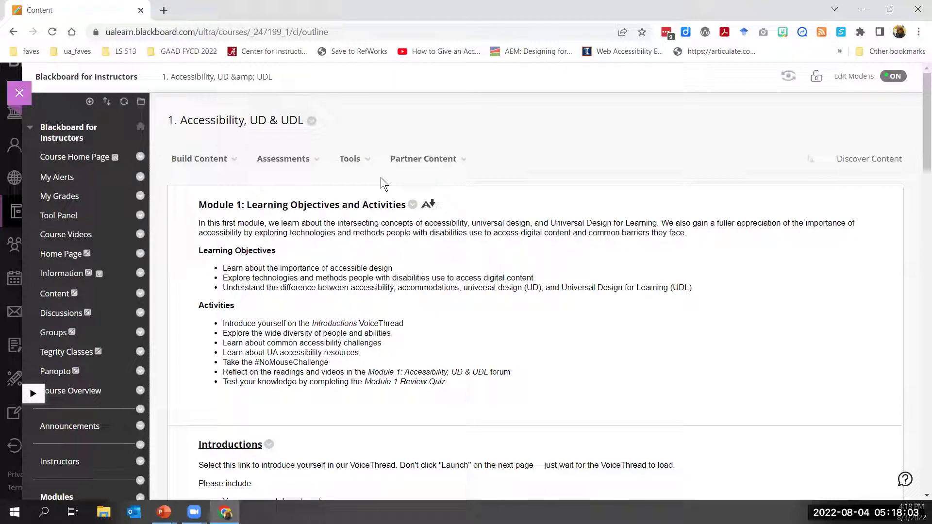
{"action": "left_click", "coordinate": [413, 206]}
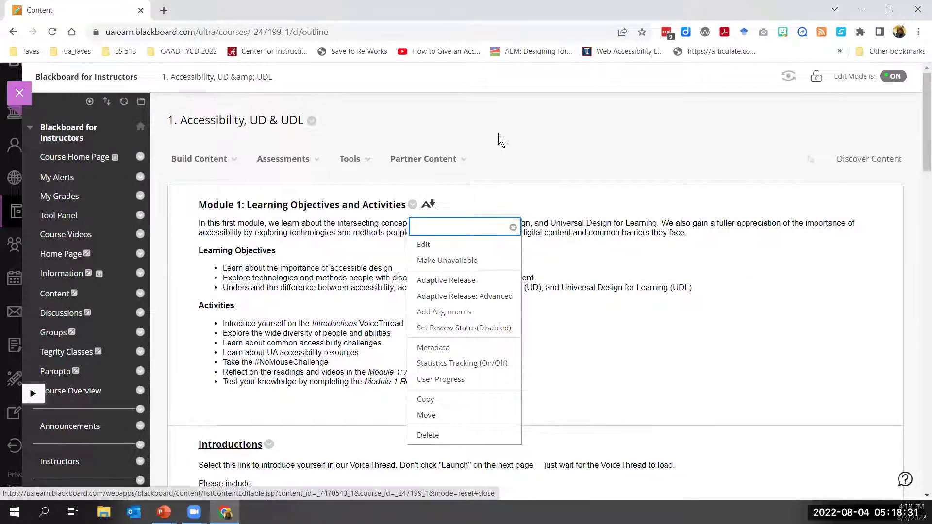
{"action": "left_click", "coordinate": [539, 110]}
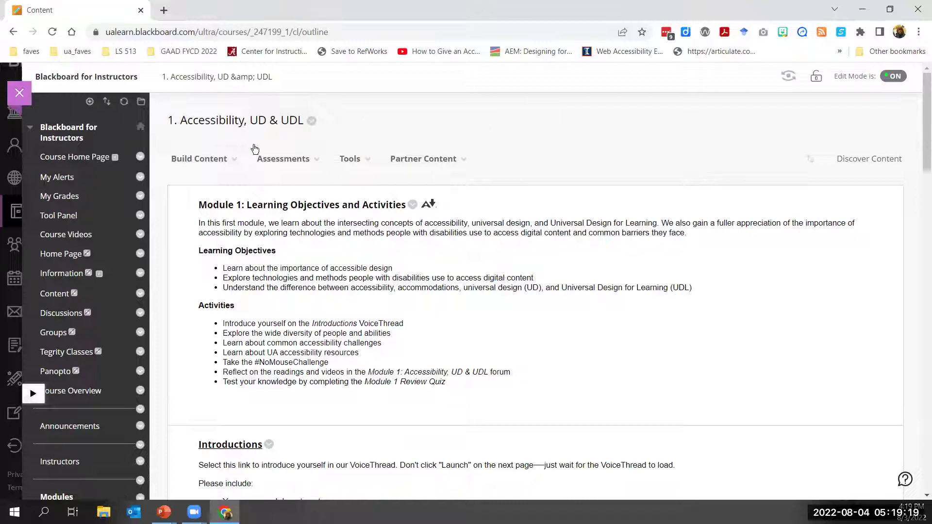
Step: Examine the Build Content, Assessments, Tools and Partner Content choices available for the module without adding anything
{"action": "left_click", "coordinate": [212, 161]}
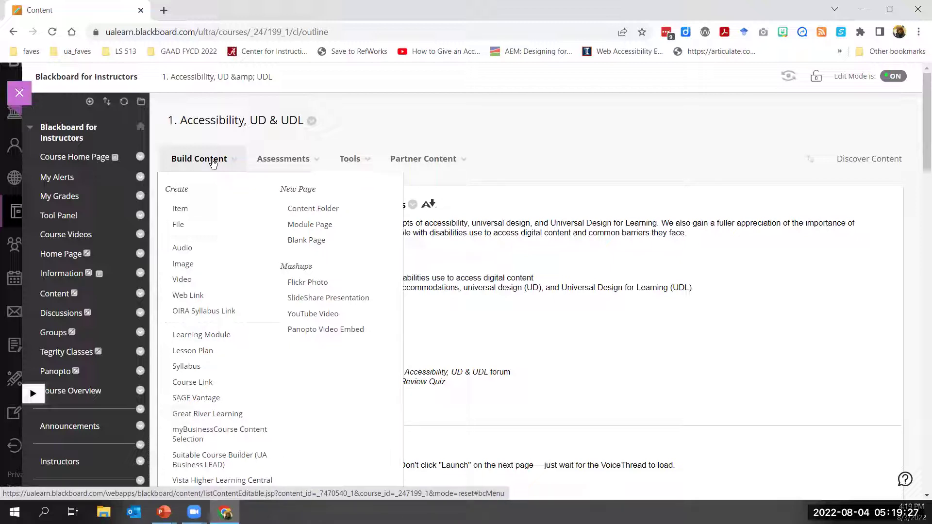
{"action": "scroll", "coordinate": [237, 245], "scroll_direction": "down", "scroll_amount": 3}
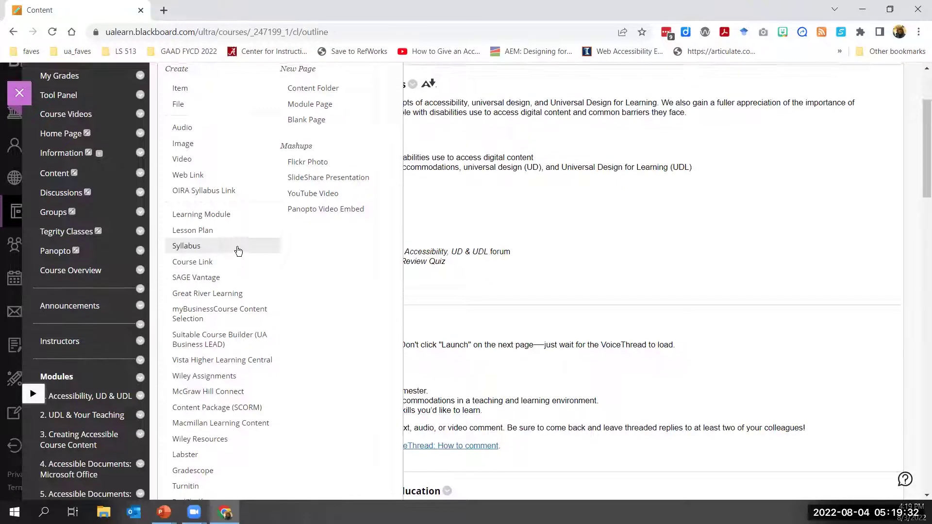
{"action": "scroll", "coordinate": [238, 250], "scroll_direction": "up", "scroll_amount": 3}
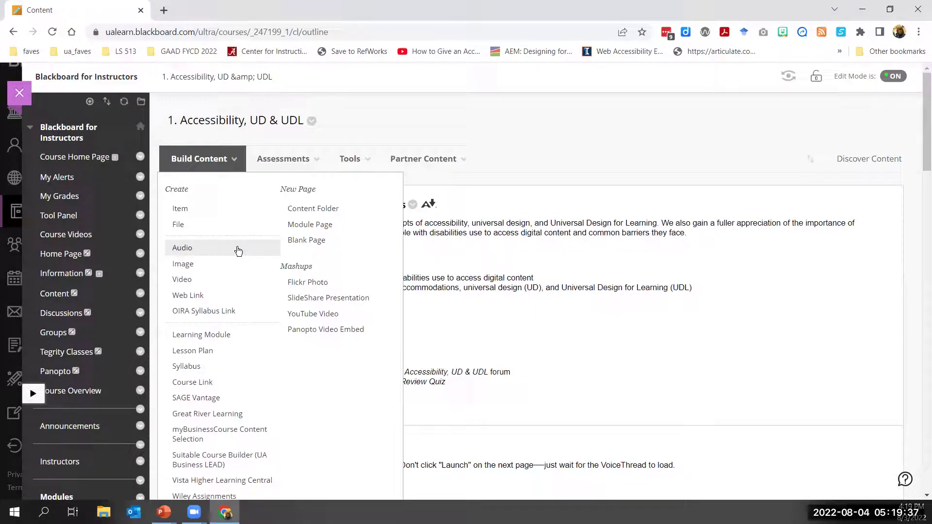
{"action": "left_click", "coordinate": [291, 161]}
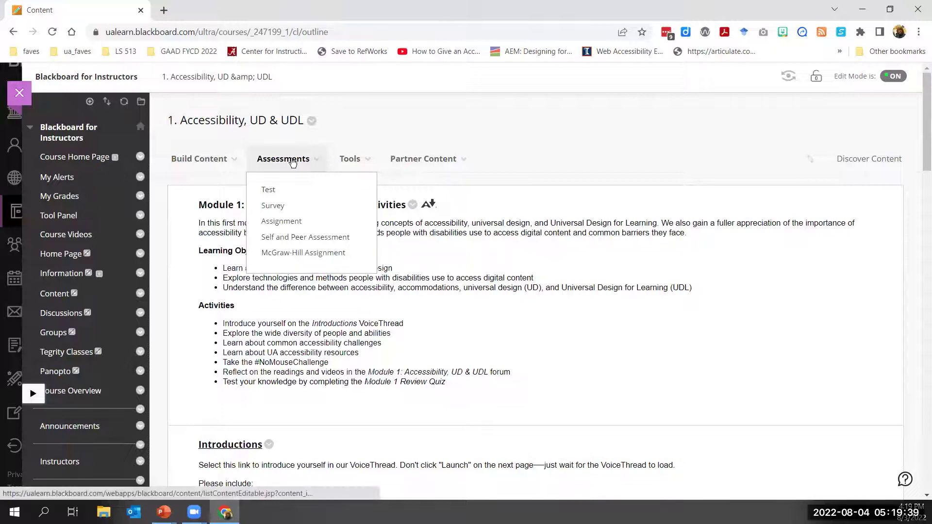
{"action": "left_click", "coordinate": [350, 162]}
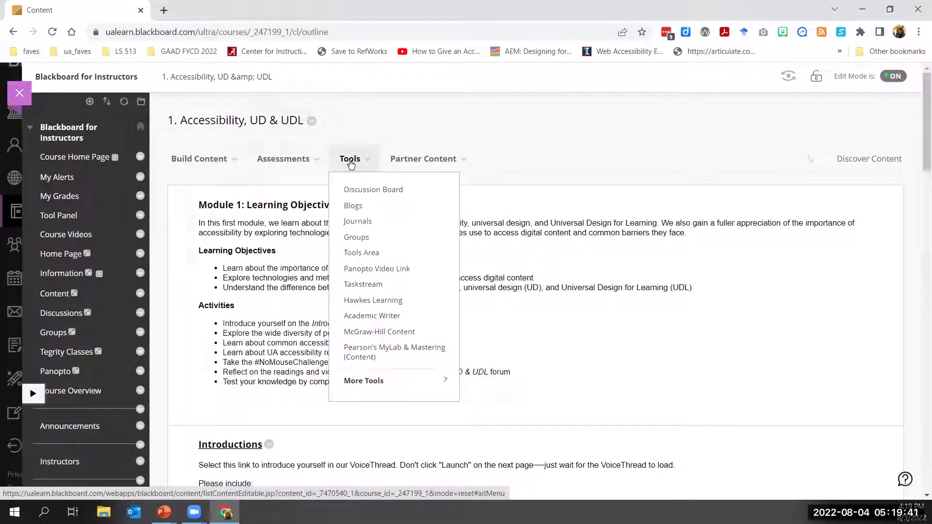
{"action": "left_click", "coordinate": [406, 162]}
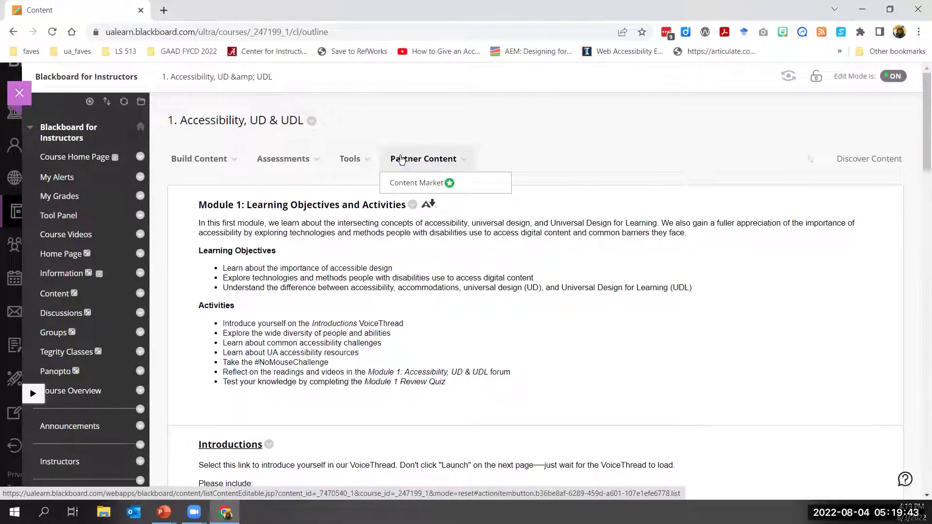
{"action": "left_click", "coordinate": [348, 89]}
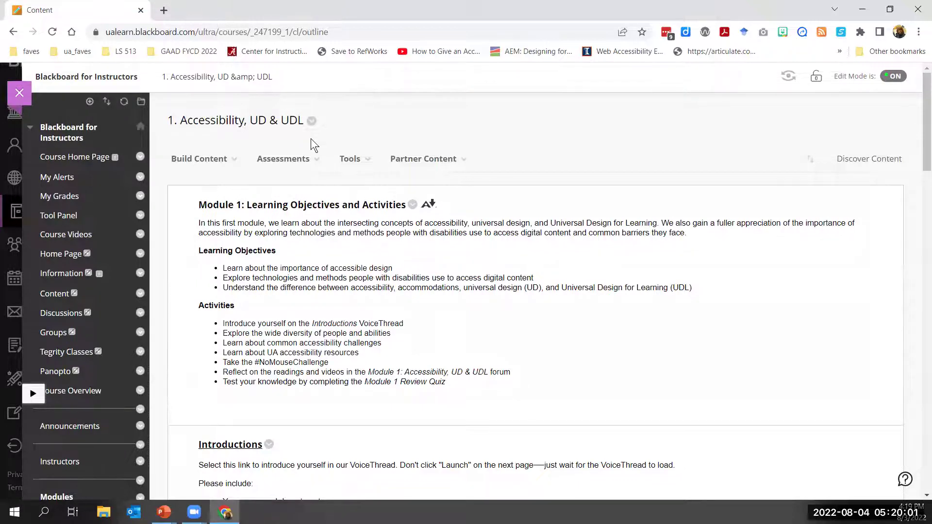
Step: Look over the course menu's modules, and show the Add Content Area form without creating a content area
{"action": "scroll", "coordinate": [111, 316], "scroll_direction": "down", "scroll_amount": 7}
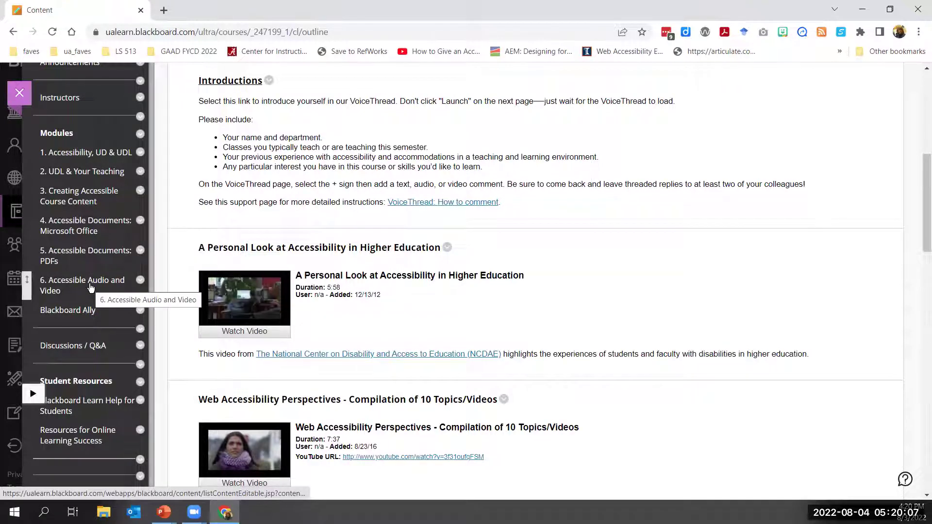
{"action": "scroll", "coordinate": [104, 294], "scroll_direction": "up", "scroll_amount": 7}
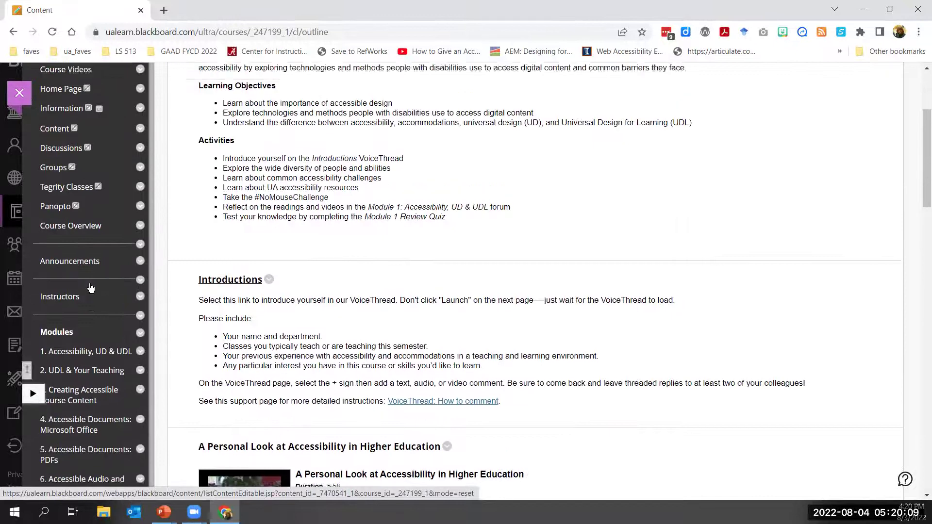
{"action": "left_click", "coordinate": [90, 101]}
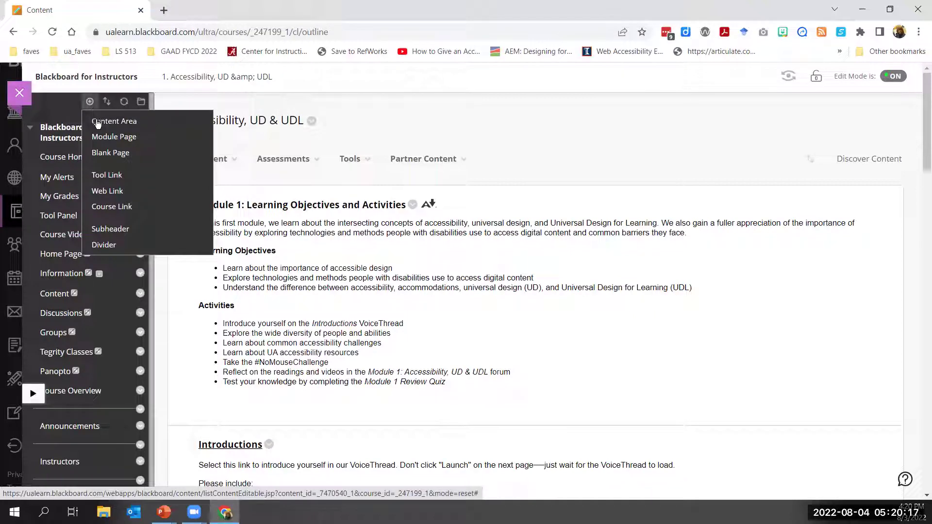
{"action": "left_click", "coordinate": [98, 122]}
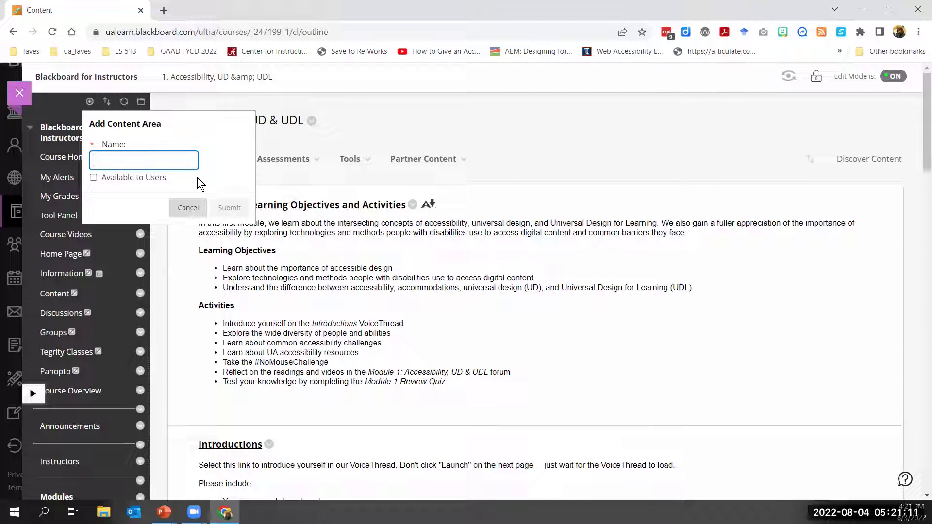
{"action": "left_click", "coordinate": [523, 121]}
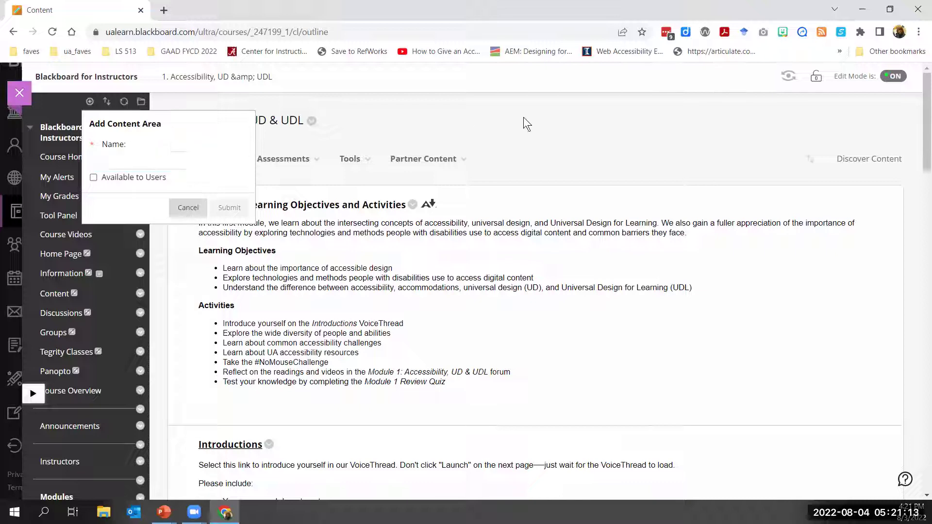
{"action": "left_click", "coordinate": [189, 208]}
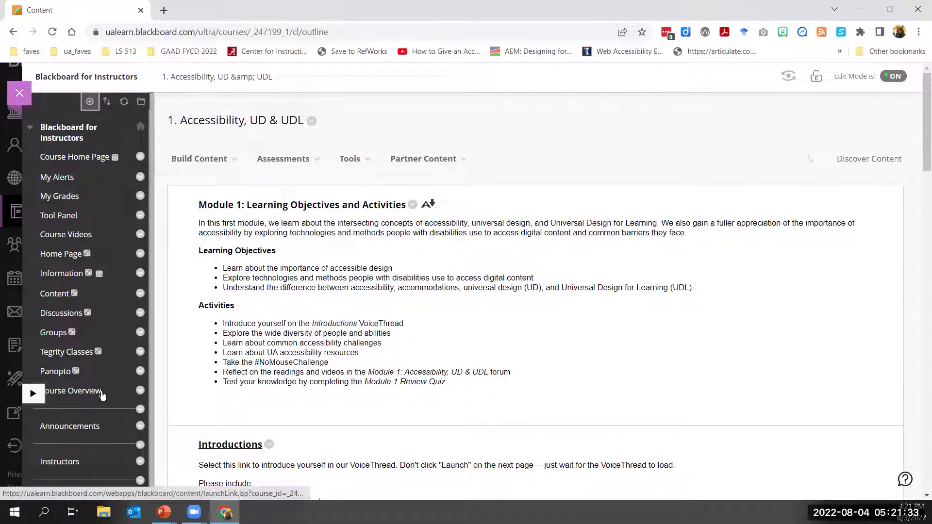
Step: Open the course's Announcements page and look through the welcome announcement
{"action": "left_click", "coordinate": [75, 427]}
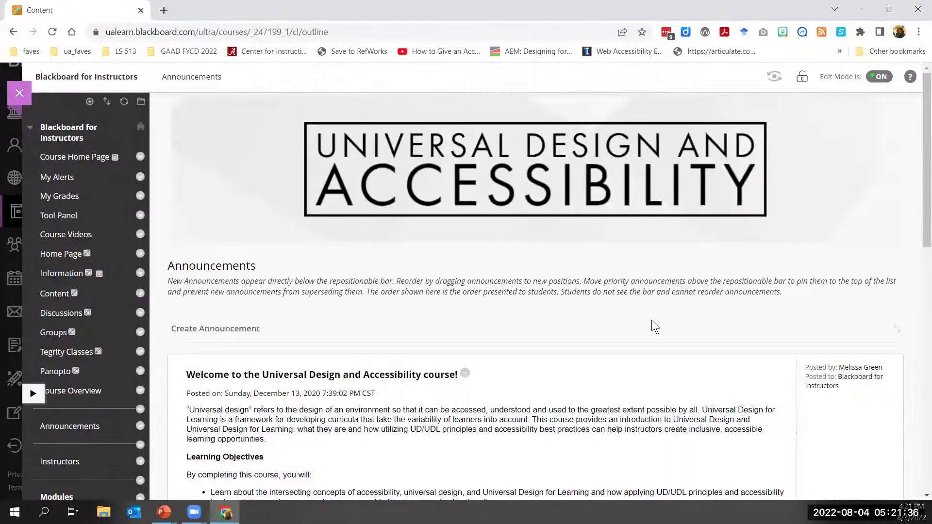
{"action": "scroll", "coordinate": [652, 319], "scroll_direction": "down", "scroll_amount": 4}
{"action": "scroll", "coordinate": [651, 320], "scroll_direction": "down", "scroll_amount": 3}
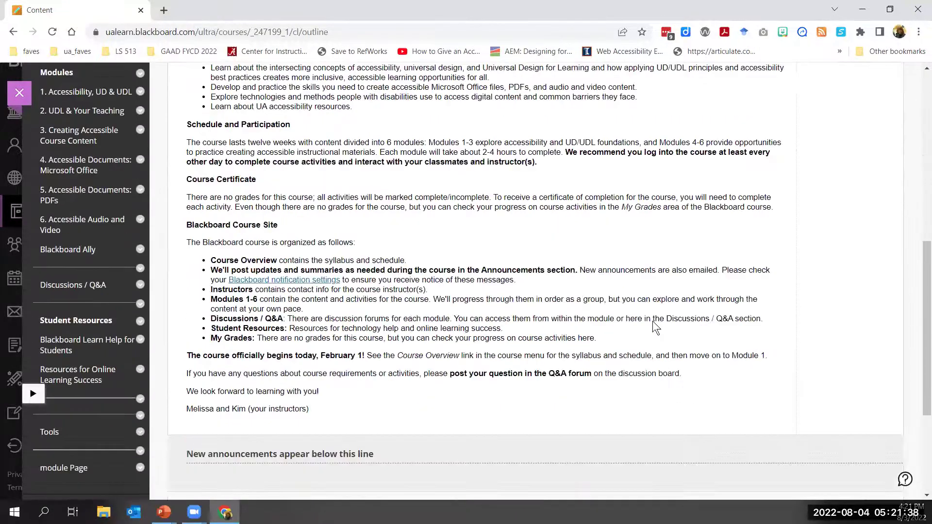
Step: Expand the Course Tools list in the course's Control Panel
{"action": "scroll", "coordinate": [632, 281], "scroll_direction": "up", "scroll_amount": 4}
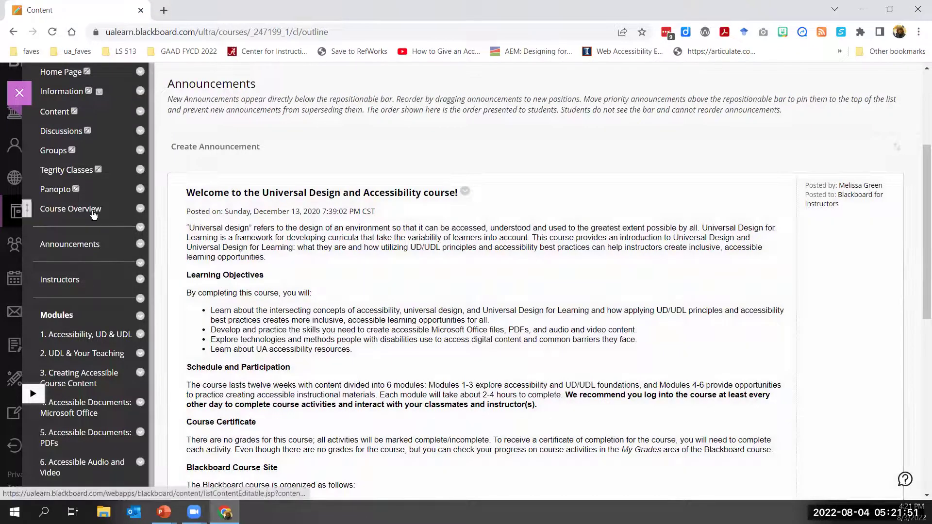
{"action": "scroll", "coordinate": [97, 290], "scroll_direction": "down", "scroll_amount": 9}
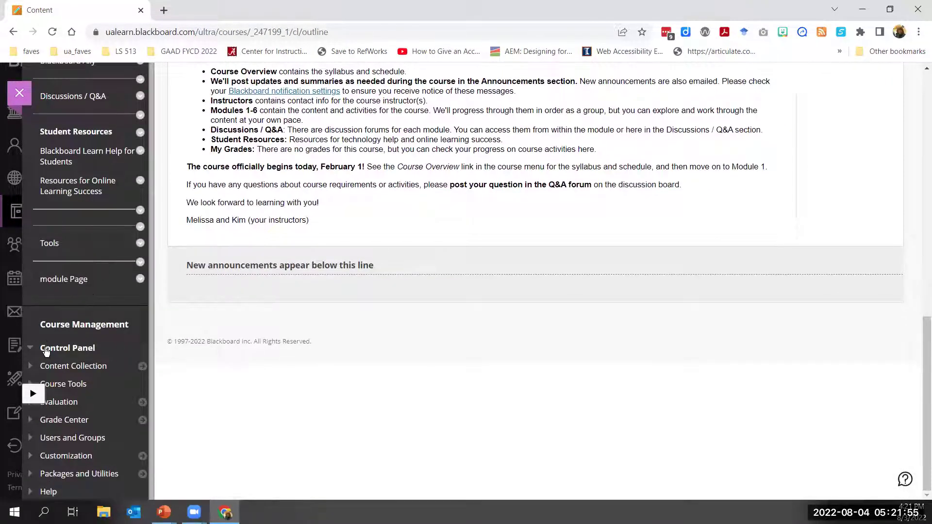
{"action": "left_click", "coordinate": [31, 385]}
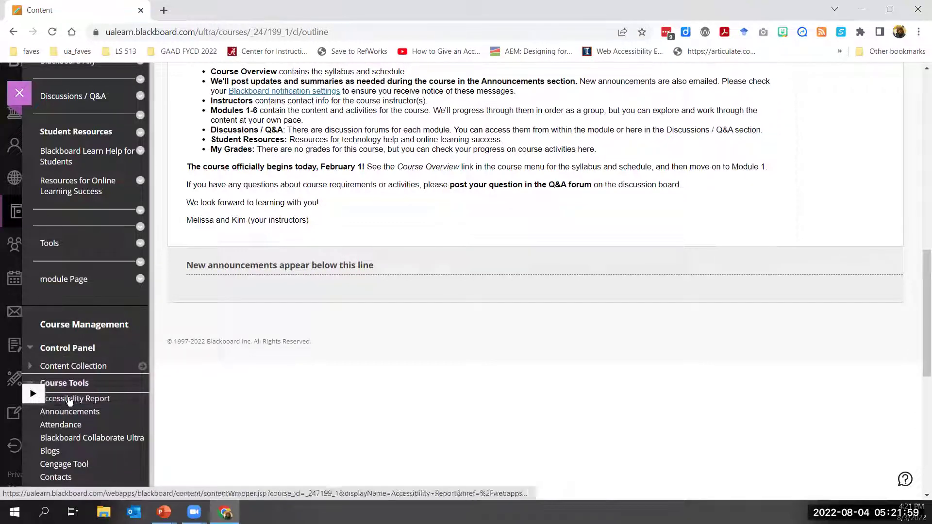
Step: Look through the Create Announcement form from Course Tools, including its duration, email and course link options, and leave without posting
{"action": "left_click", "coordinate": [84, 413]}
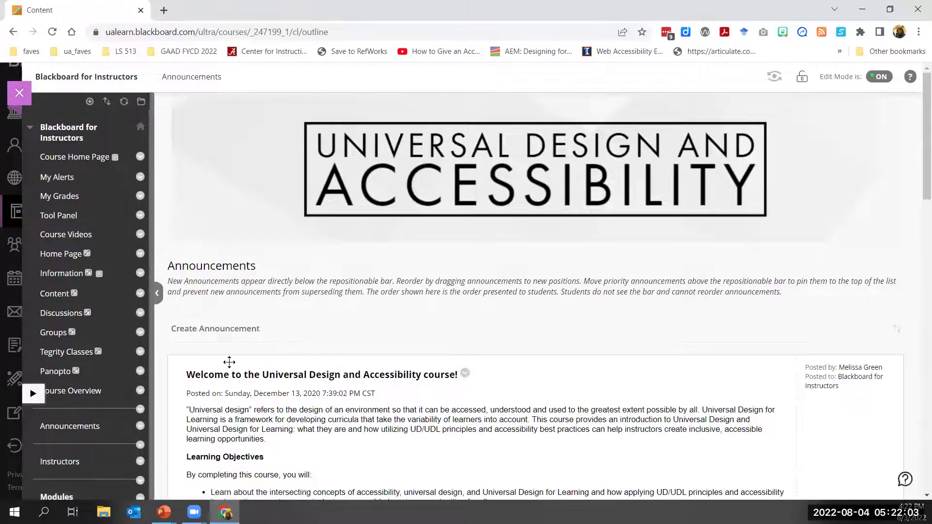
{"action": "left_click", "coordinate": [240, 330]}
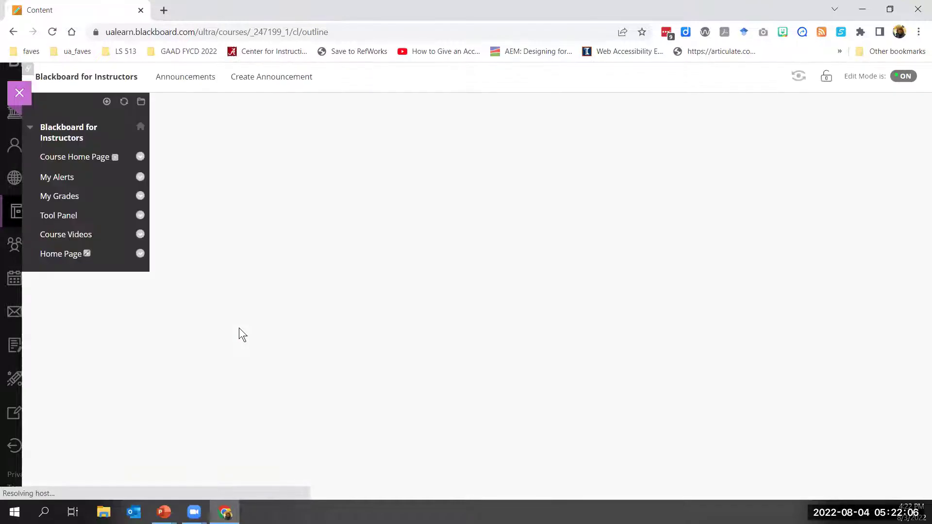
{"action": "scroll", "coordinate": [361, 361], "scroll_direction": "down", "scroll_amount": 3}
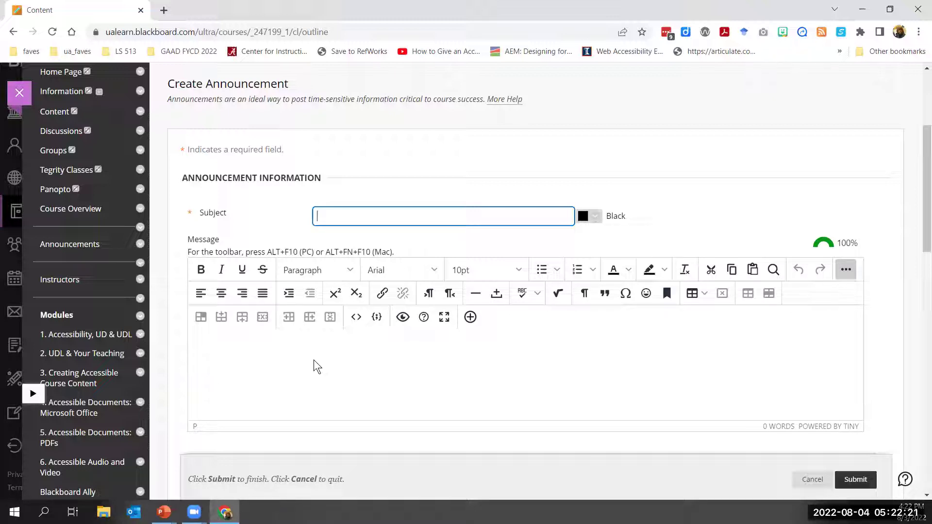
{"action": "scroll", "coordinate": [315, 359], "scroll_direction": "down", "scroll_amount": 3}
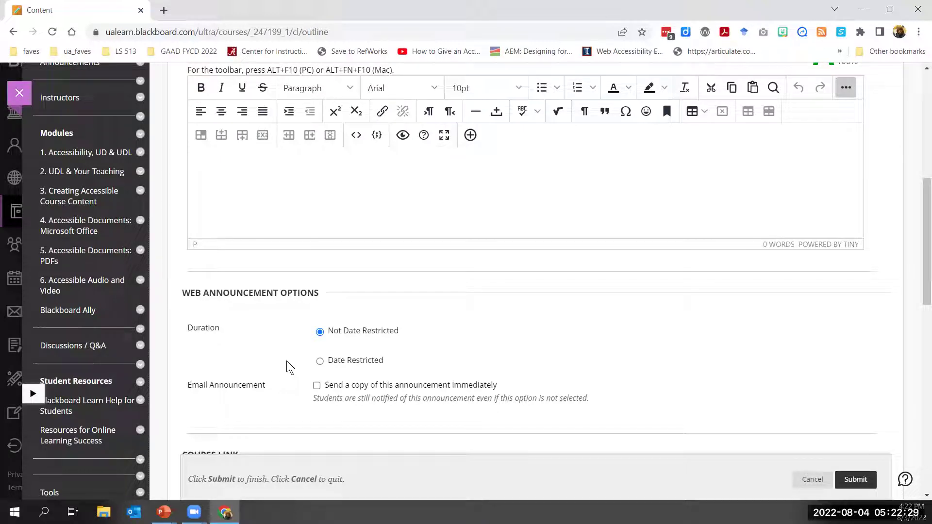
{"action": "scroll", "coordinate": [287, 360], "scroll_direction": "down", "scroll_amount": 3}
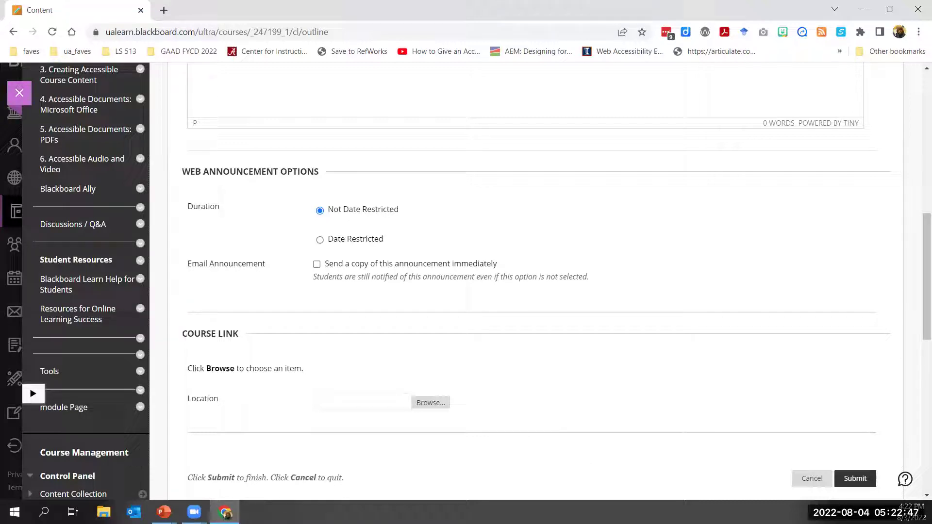
{"action": "left_click", "coordinate": [805, 474]}
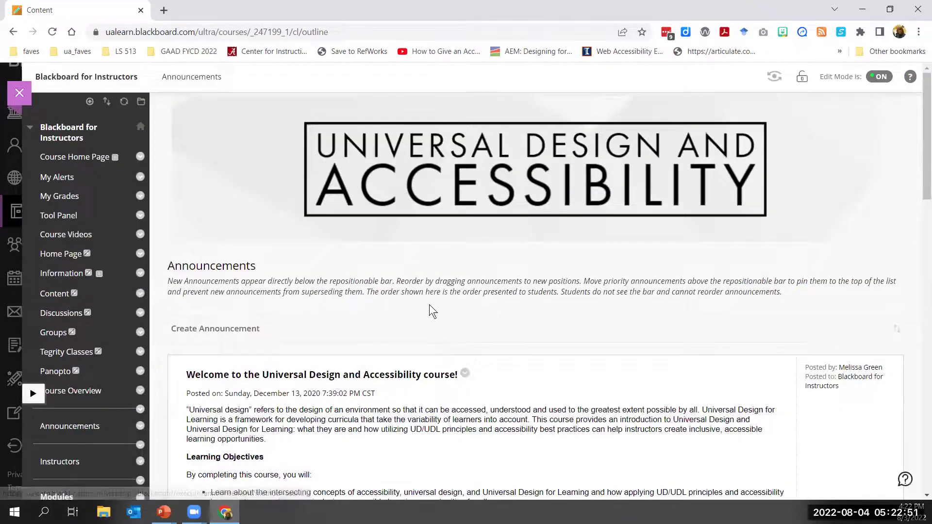
Step: Show the options available for the existing welcome announcement and dismiss them without choosing any
{"action": "scroll", "coordinate": [429, 304], "scroll_direction": "down", "scroll_amount": 3}
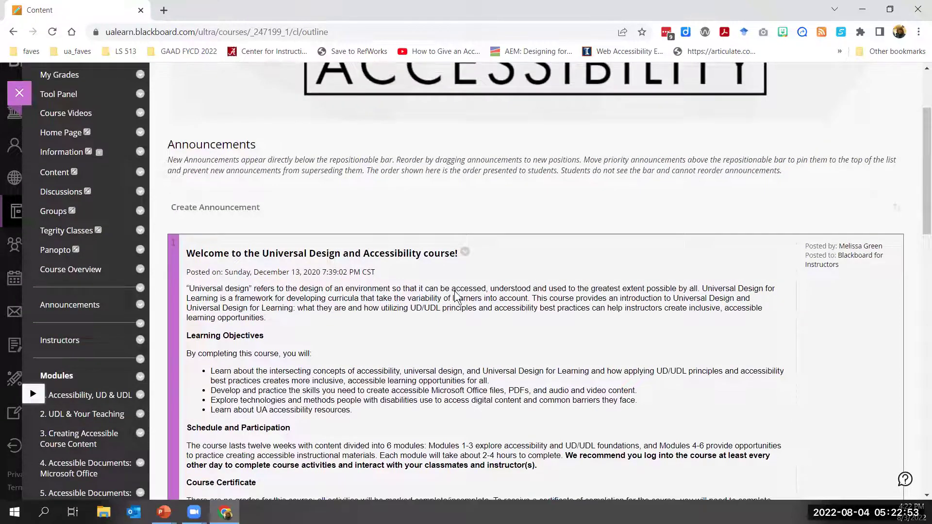
{"action": "left_click", "coordinate": [465, 253]}
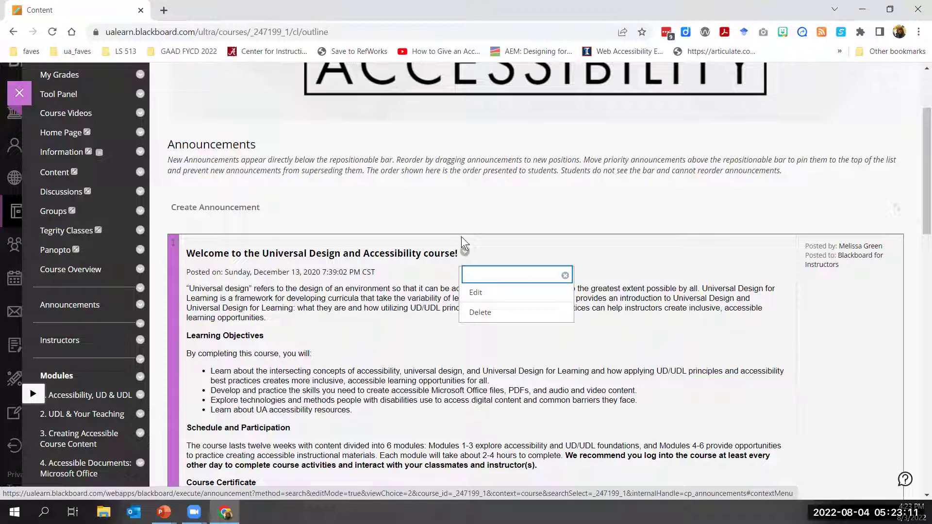
{"action": "left_click", "coordinate": [331, 139]}
Step: Open the Teaching Style settings under Customization in the Control Panel and review the Entry Point choices, picking Announcements
{"action": "scroll", "coordinate": [70, 348], "scroll_direction": "down", "scroll_amount": 2}
{"action": "scroll", "coordinate": [70, 348], "scroll_direction": "down", "scroll_amount": 10}
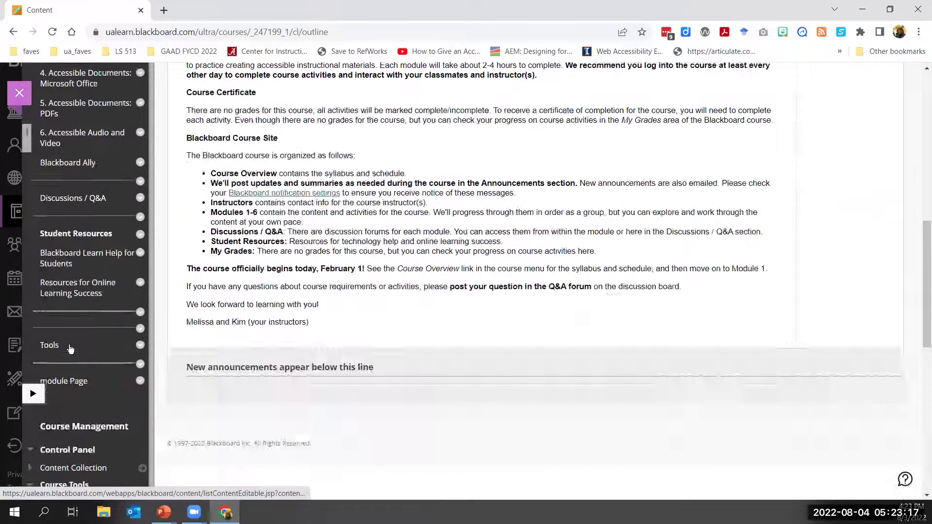
{"action": "scroll", "coordinate": [70, 348], "scroll_direction": "down", "scroll_amount": 1}
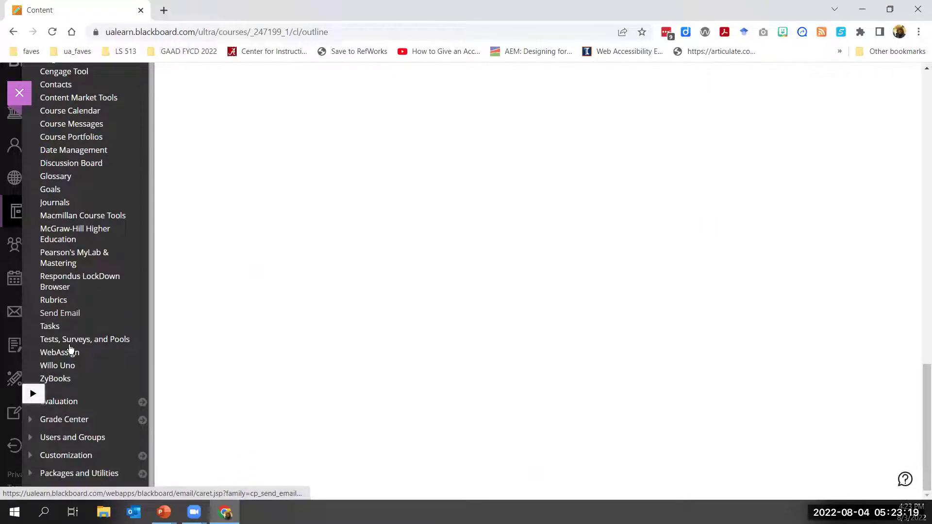
{"action": "left_click", "coordinate": [32, 460]}
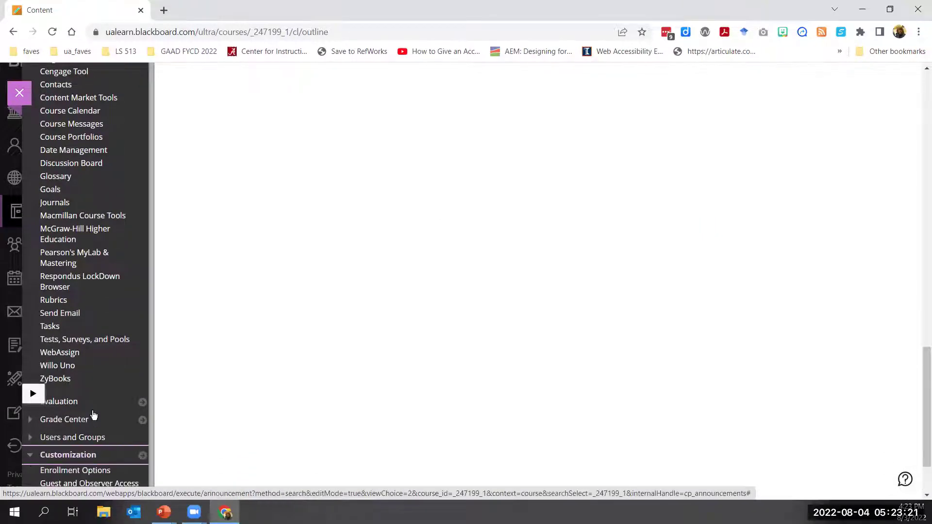
{"action": "left_click", "coordinate": [83, 438]}
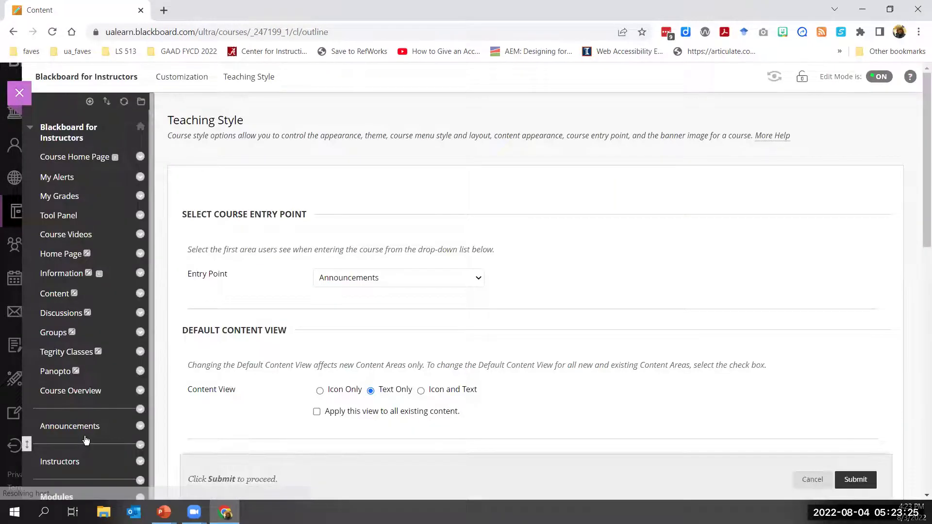
{"action": "scroll", "coordinate": [420, 336], "scroll_direction": "down", "scroll_amount": 1}
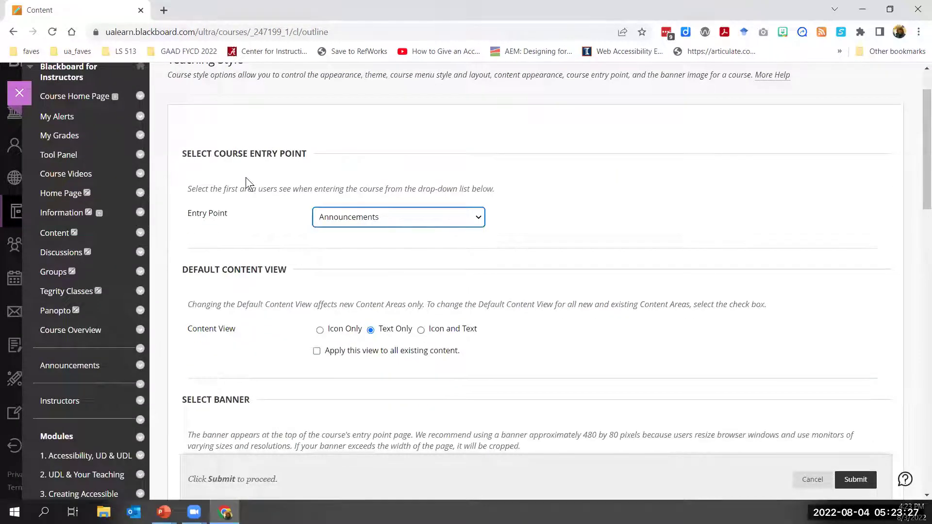
{"action": "left_click", "coordinate": [369, 220]}
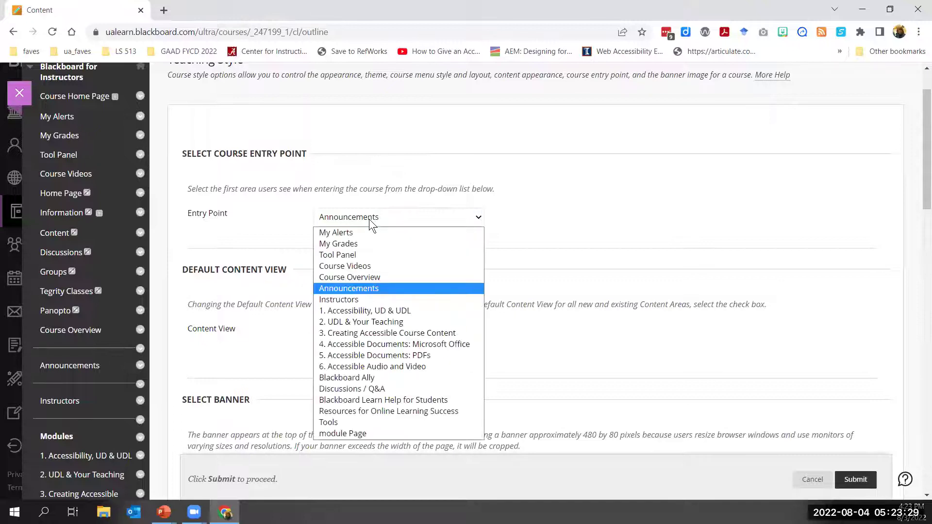
{"action": "left_click", "coordinate": [366, 290]}
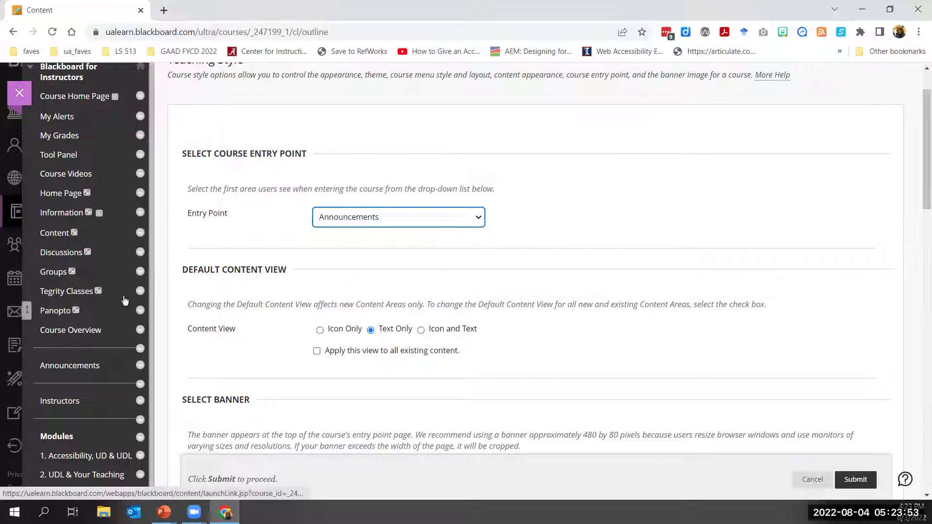
Step: Open the course's Discussion Board and look through its forums from the Q&A Forum to Reflection and Teaching Plan
{"action": "left_click", "coordinate": [74, 257]}
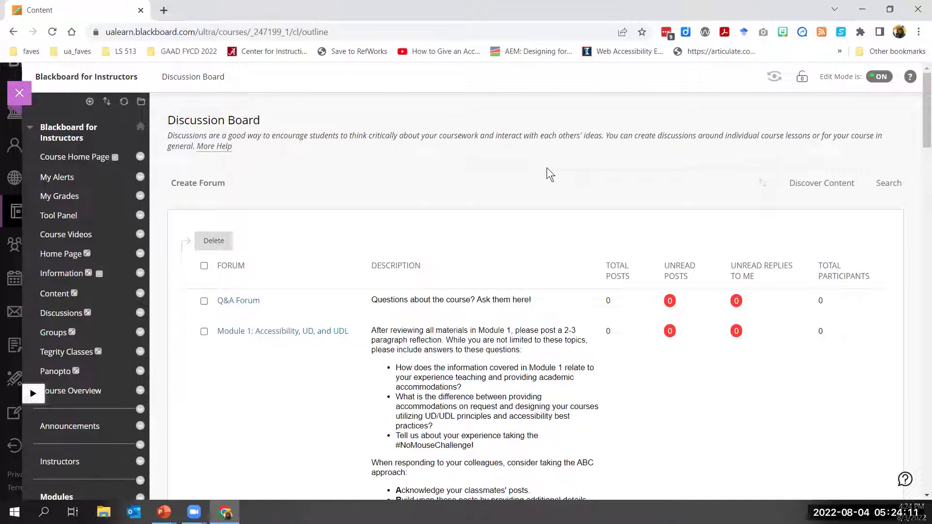
{"action": "scroll", "coordinate": [547, 169], "scroll_direction": "down", "scroll_amount": 1}
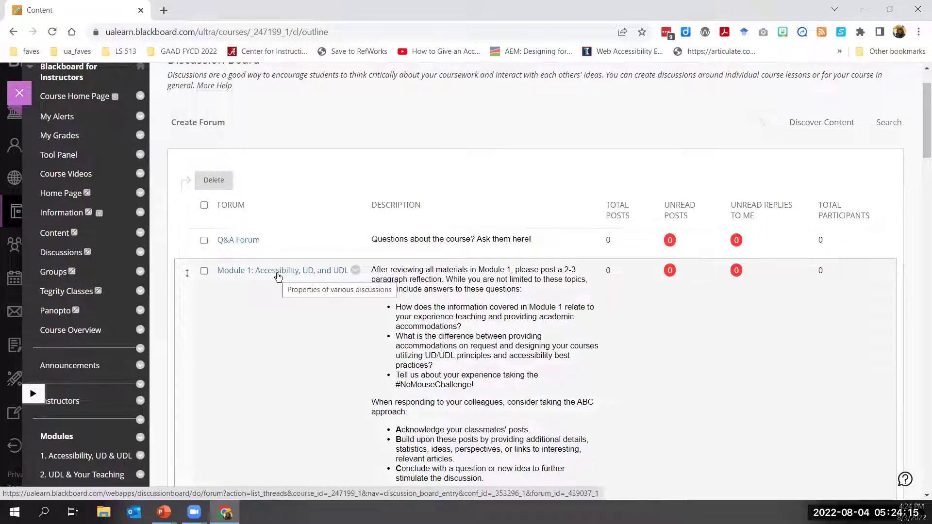
{"action": "scroll", "coordinate": [339, 362], "scroll_direction": "down", "scroll_amount": 9}
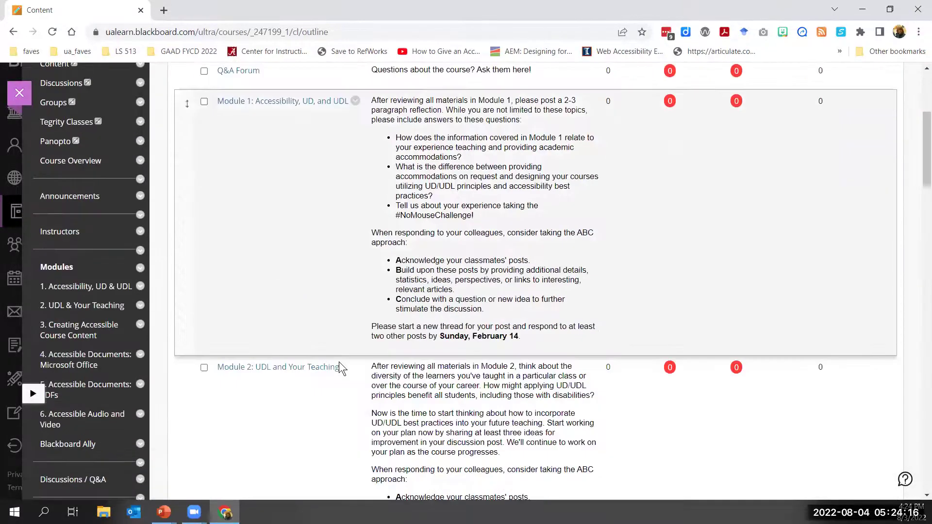
{"action": "scroll", "coordinate": [339, 362], "scroll_direction": "down", "scroll_amount": 15}
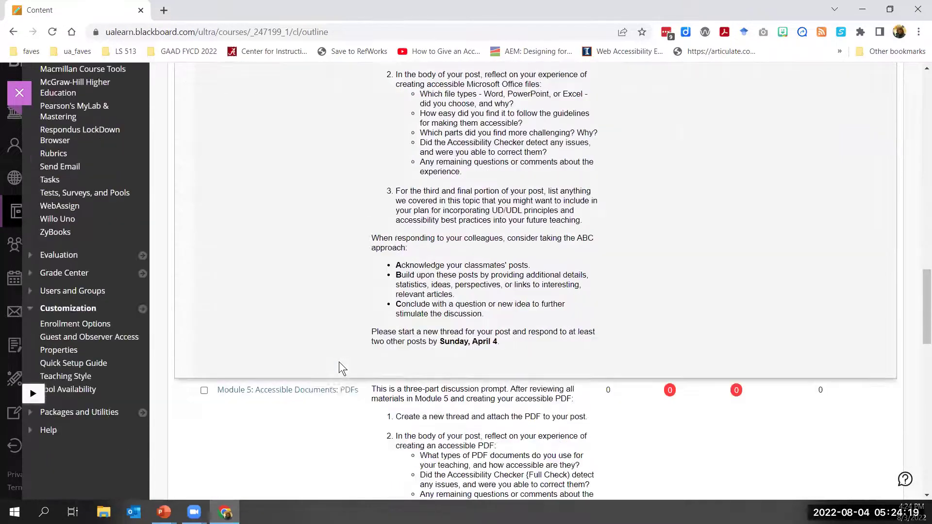
{"action": "scroll", "coordinate": [339, 362], "scroll_direction": "down", "scroll_amount": 5}
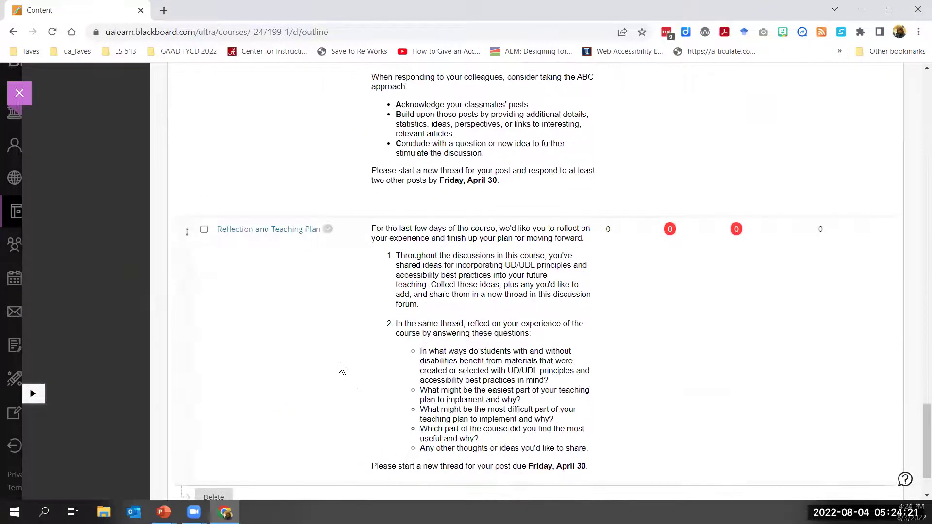
{"action": "scroll", "coordinate": [339, 362], "scroll_direction": "up", "scroll_amount": 5}
{"action": "scroll", "coordinate": [339, 362], "scroll_direction": "up", "scroll_amount": 15}
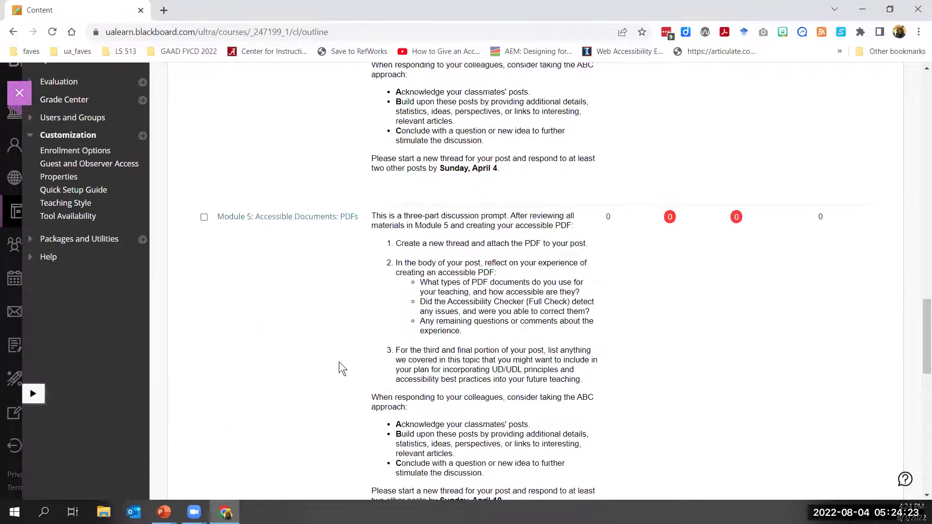
{"action": "scroll", "coordinate": [339, 362], "scroll_direction": "up", "scroll_amount": 15}
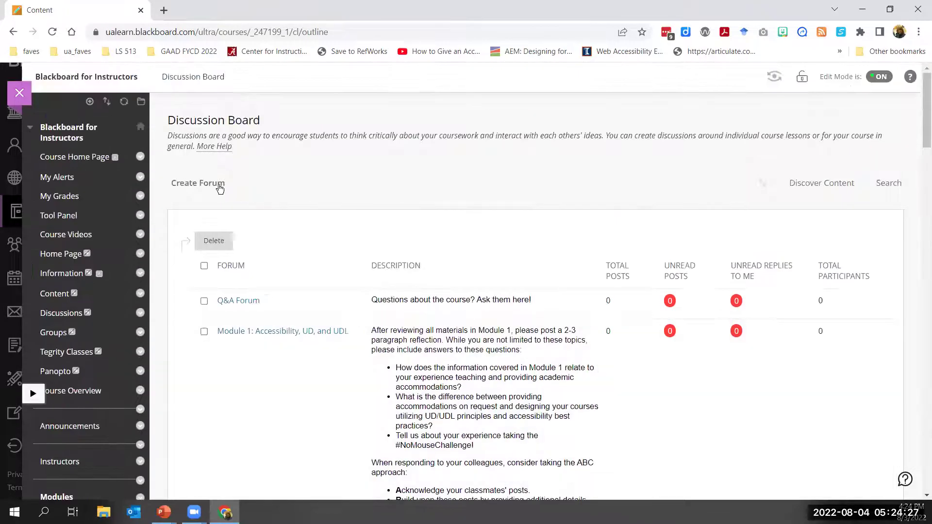
Step: Look through the Create Forum form and its viewing, grading and subscription settings, and cancel without creating a forum
{"action": "left_click", "coordinate": [215, 185]}
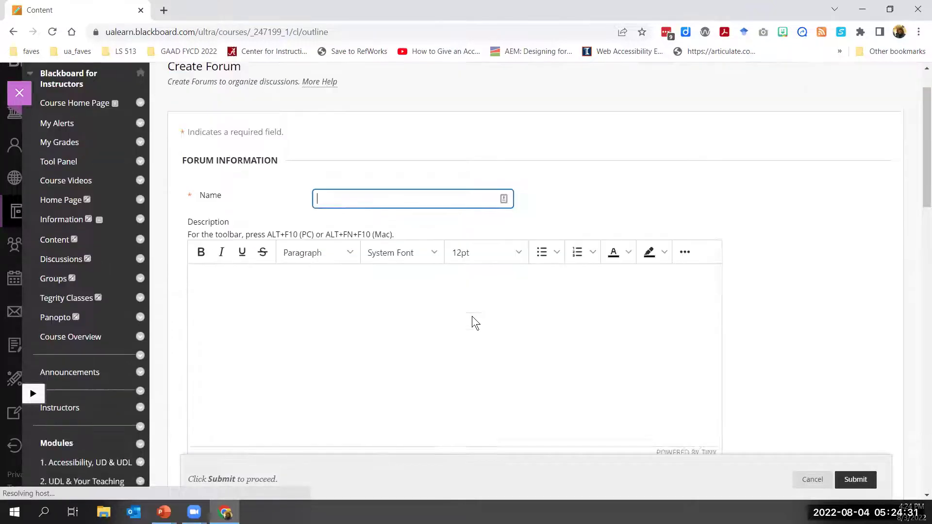
{"action": "scroll", "coordinate": [472, 316], "scroll_direction": "down", "scroll_amount": 5}
{"action": "scroll", "coordinate": [473, 316], "scroll_direction": "down", "scroll_amount": 8}
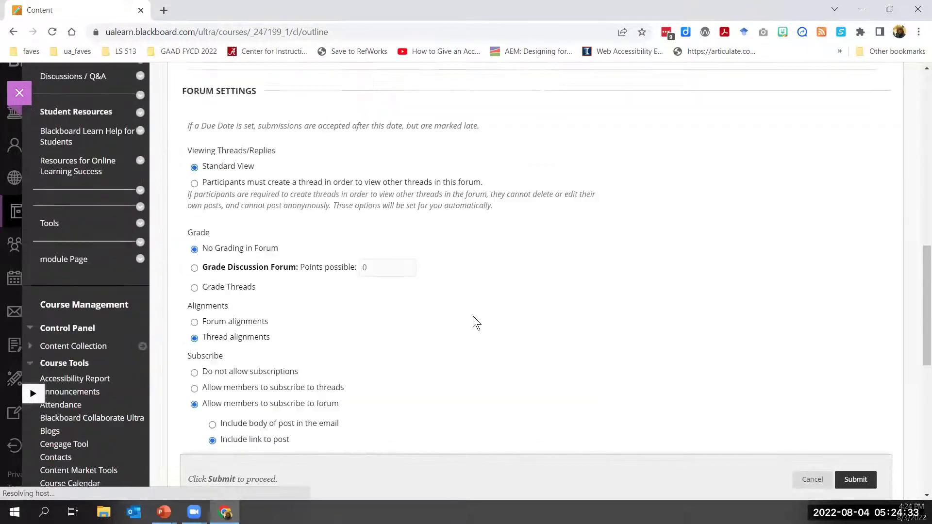
{"action": "left_click", "coordinate": [803, 481]}
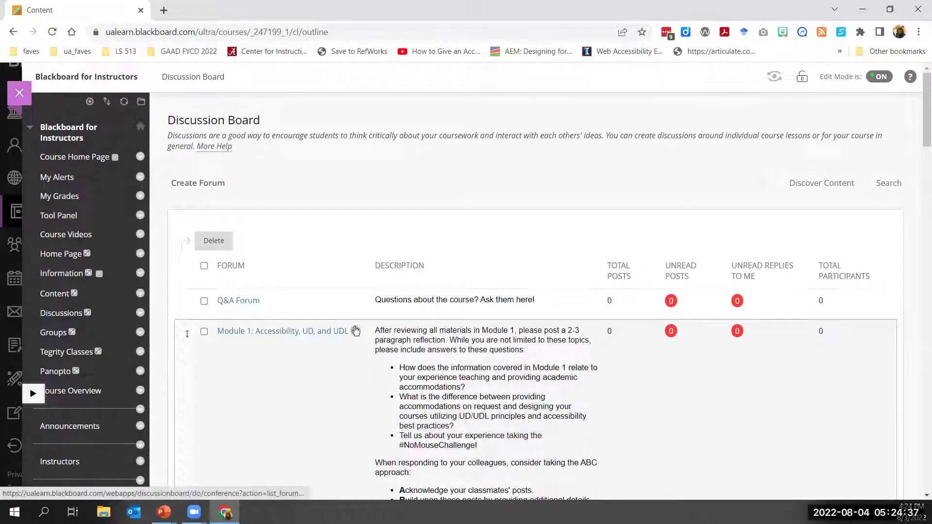
Step: Show the options for the Module 1: Accessibility, UD, and UDL forum and dismiss them without choosing any
{"action": "left_click", "coordinate": [356, 332]}
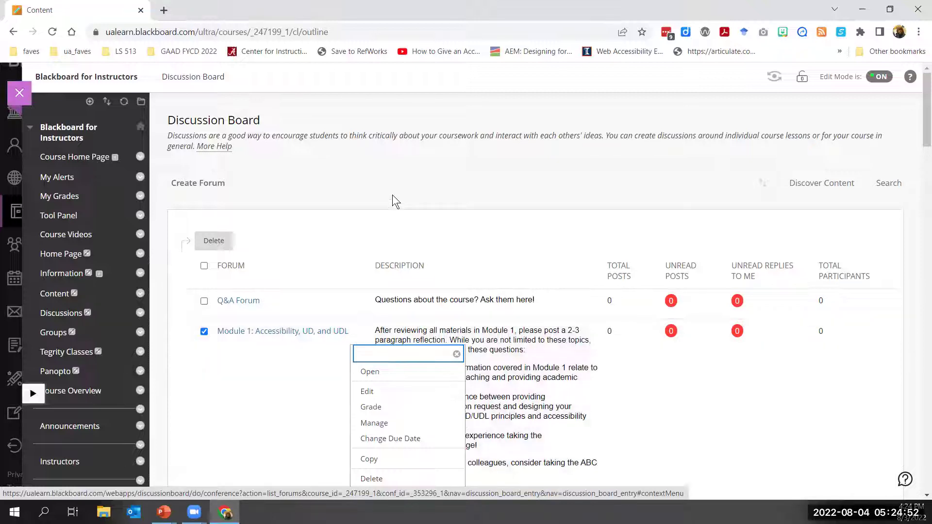
{"action": "key", "text": "Escape"}
{"action": "scroll", "coordinate": [390, 223], "scroll_direction": "down", "scroll_amount": 1}
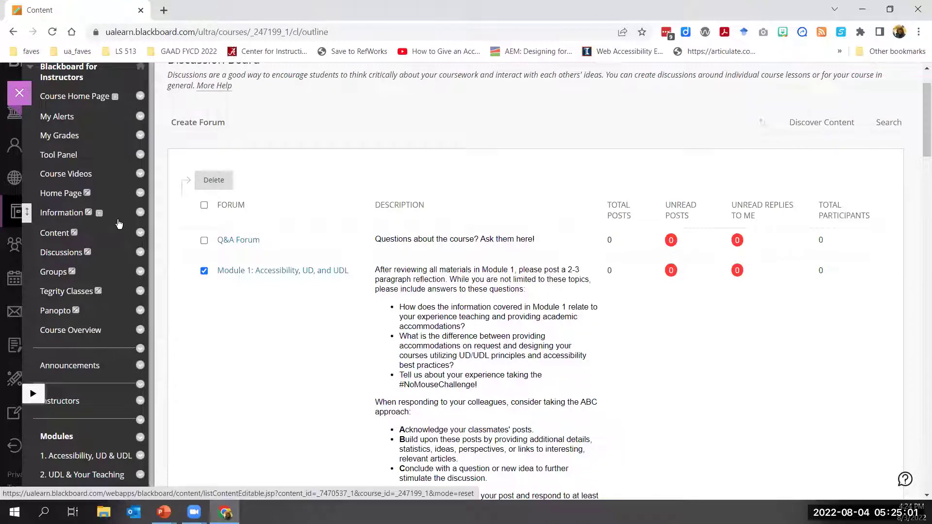
Step: Open the 1. Accessibility, UD & UDL module and show the assessment types available there without adding one
{"action": "scroll", "coordinate": [102, 257], "scroll_direction": "up", "scroll_amount": 2}
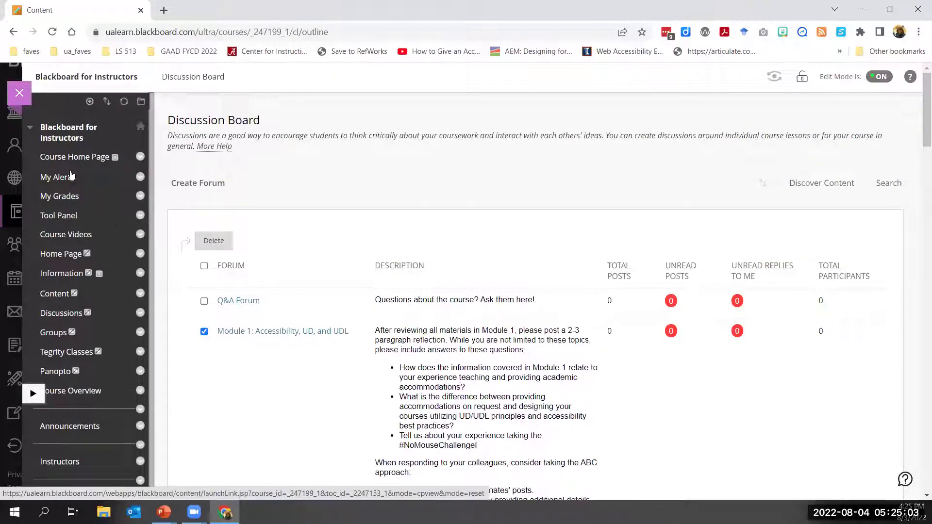
{"action": "scroll", "coordinate": [82, 311], "scroll_direction": "down", "scroll_amount": 5}
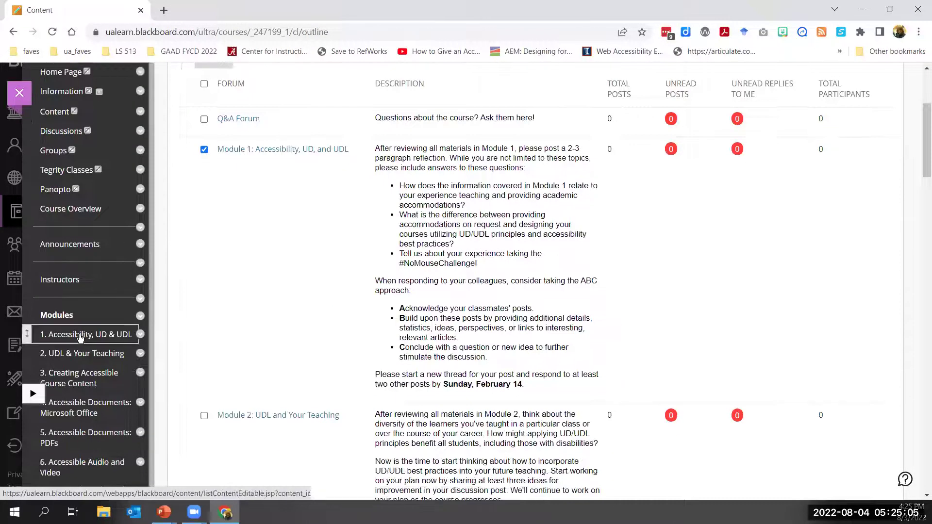
{"action": "left_click", "coordinate": [81, 339]}
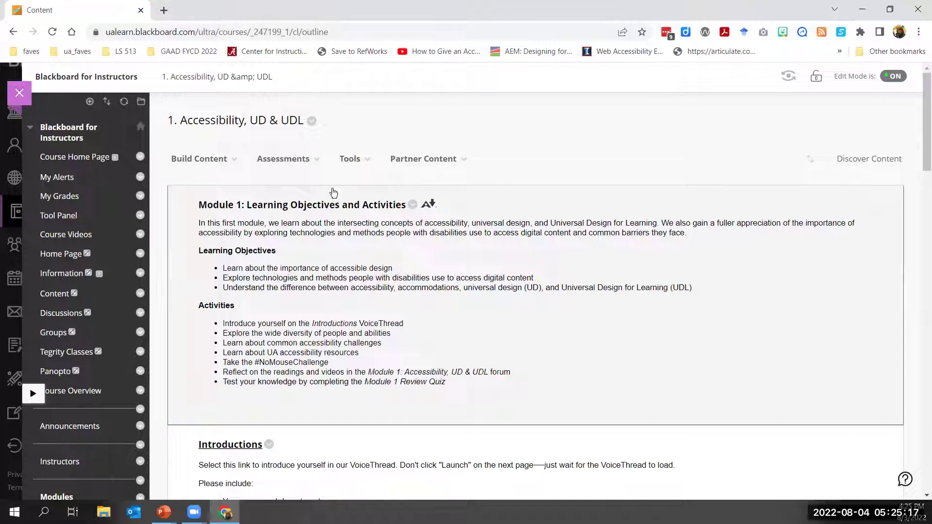
{"action": "left_click", "coordinate": [273, 167]}
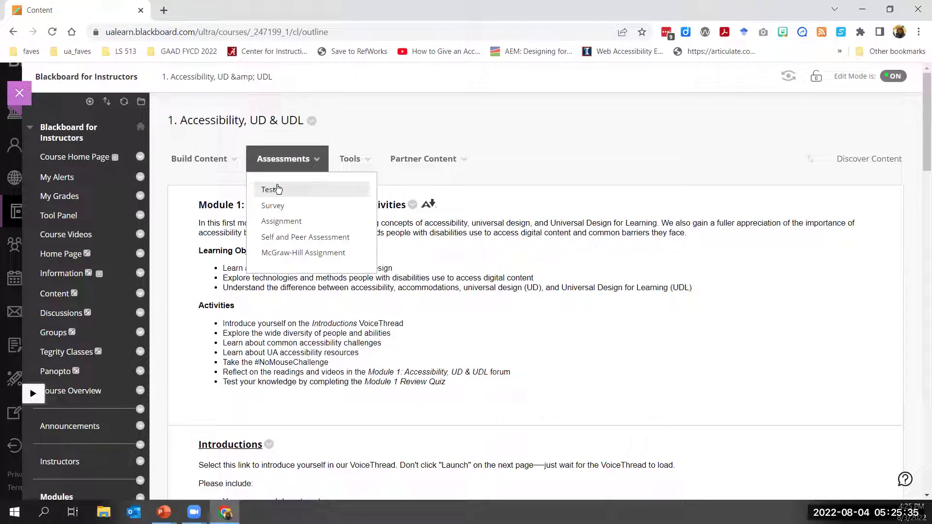
{"action": "left_click", "coordinate": [656, 324]}
Step: Open the Module 1 Review Quiz at the end of the module for editing in the Test Canvas
{"action": "scroll", "coordinate": [607, 360], "scroll_direction": "down", "scroll_amount": 5}
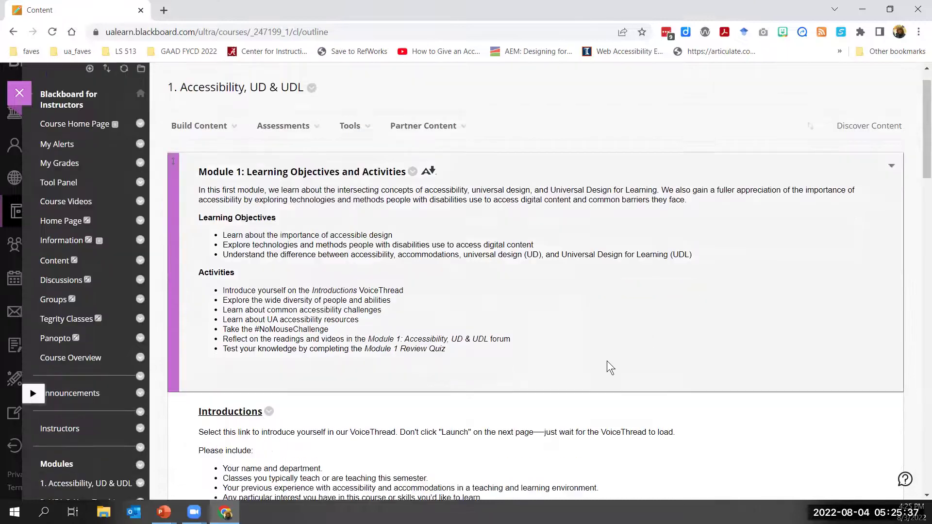
{"action": "scroll", "coordinate": [644, 422], "scroll_direction": "down", "scroll_amount": 20}
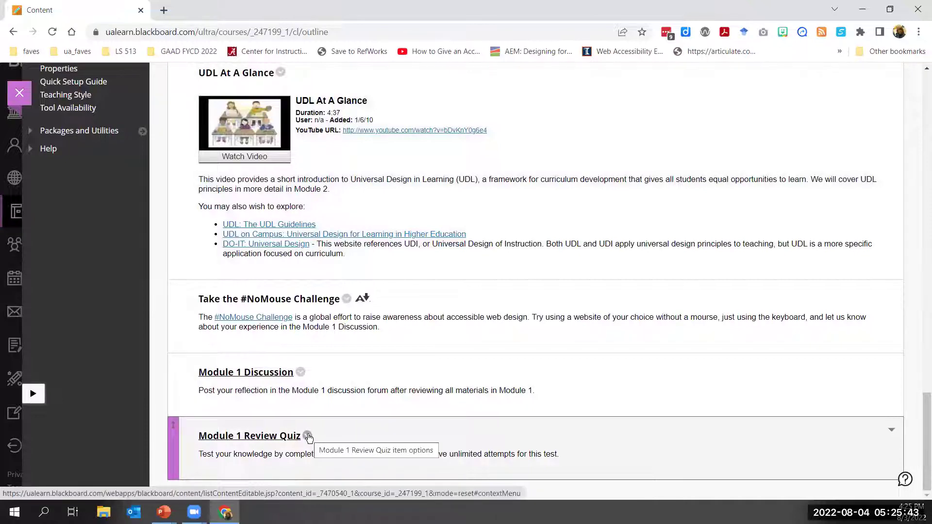
{"action": "left_click", "coordinate": [308, 436]}
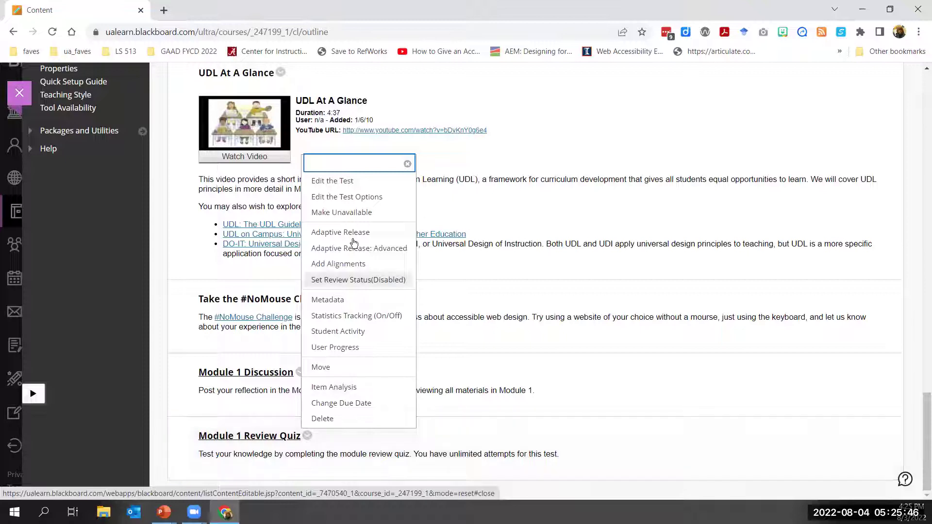
{"action": "left_click", "coordinate": [359, 187]}
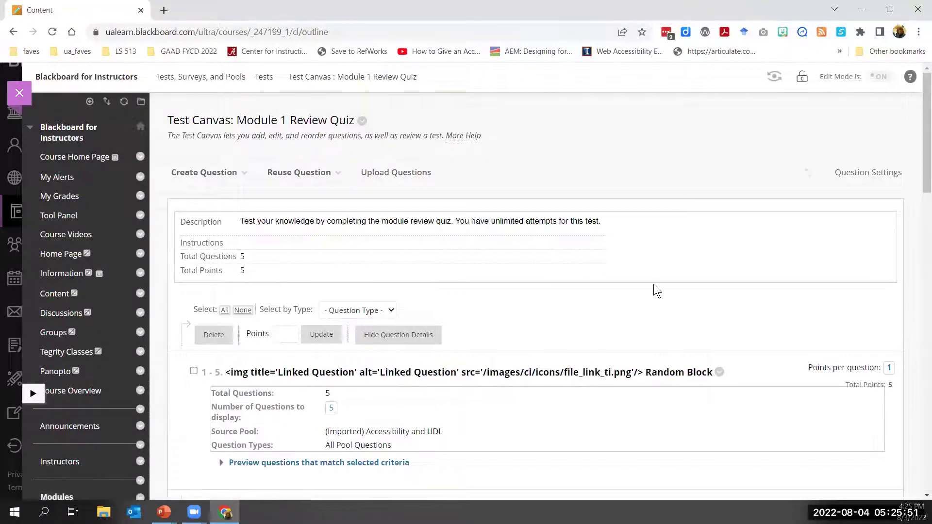
Step: Look over the Module 1 Review Quiz in the Test Canvas and show the question types that can be created
{"action": "scroll", "coordinate": [653, 284], "scroll_direction": "down", "scroll_amount": 1}
{"action": "scroll", "coordinate": [653, 284], "scroll_direction": "down", "scroll_amount": 5}
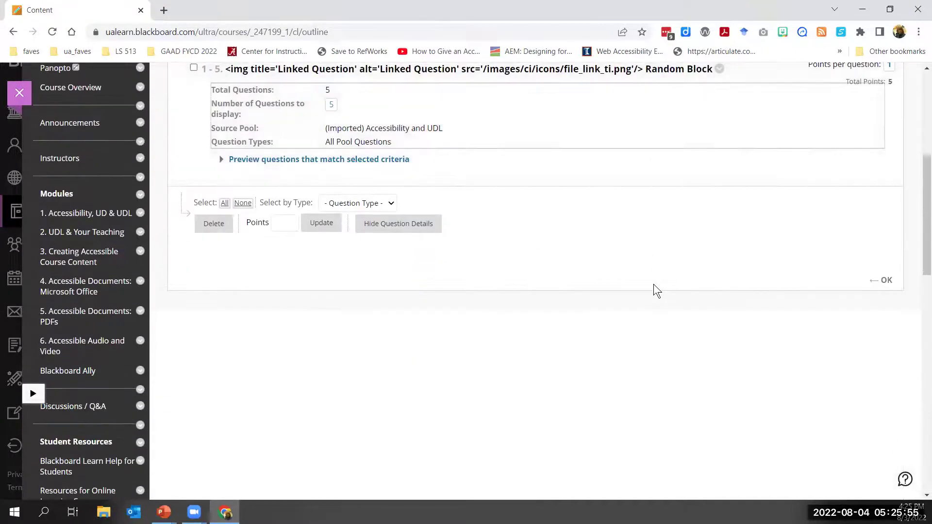
{"action": "scroll", "coordinate": [654, 284], "scroll_direction": "up", "scroll_amount": 6}
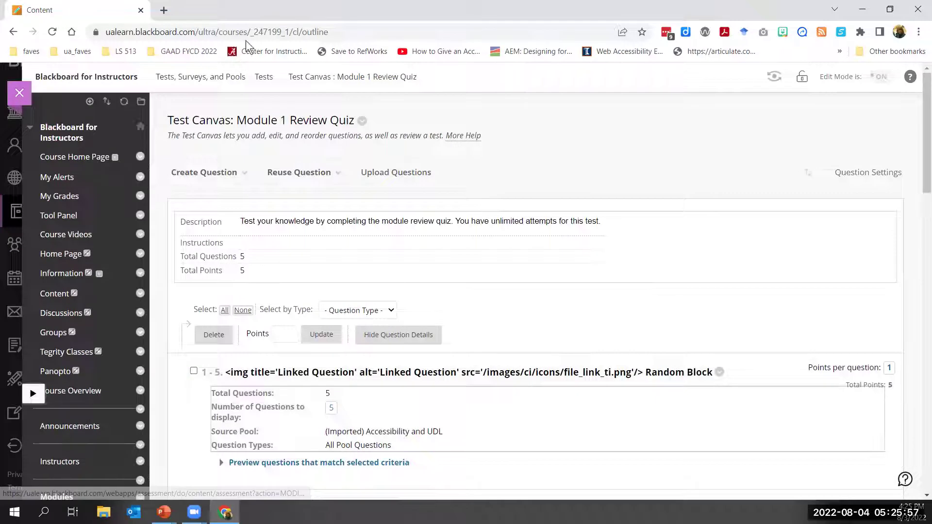
{"action": "left_click", "coordinate": [216, 176]}
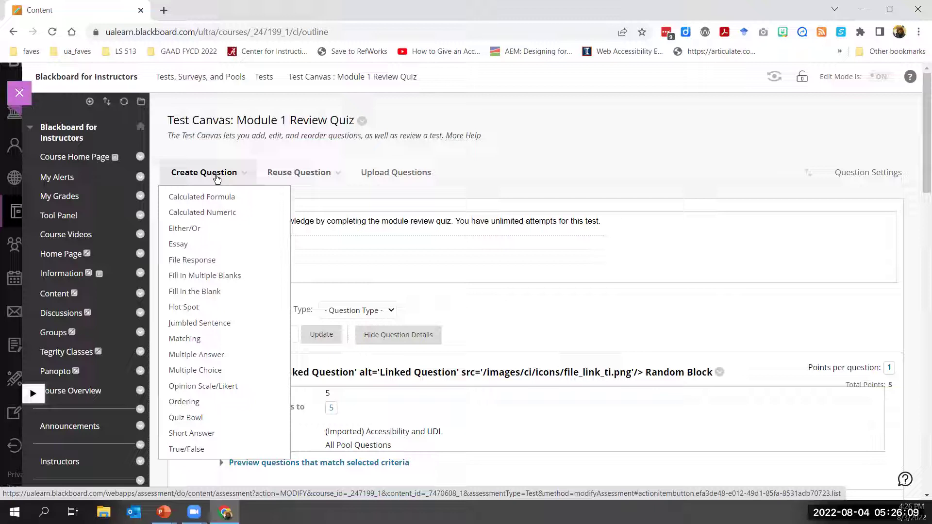
Step: Return to the start of the 1. Accessibility, UD & UDL module and show its available assessment types again
{"action": "left_click", "coordinate": [13, 32]}
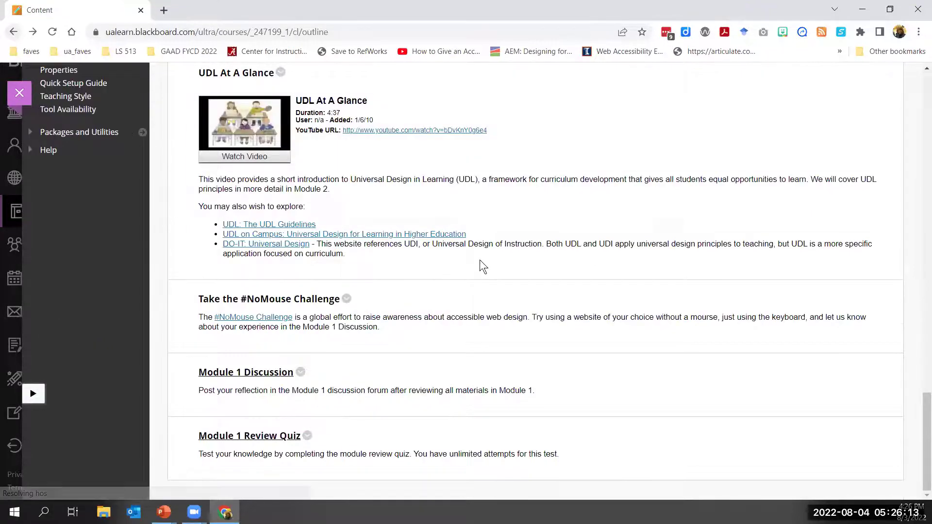
{"action": "scroll", "coordinate": [506, 249], "scroll_direction": "up", "scroll_amount": 20}
{"action": "scroll", "coordinate": [511, 249], "scroll_direction": "up", "scroll_amount": 10}
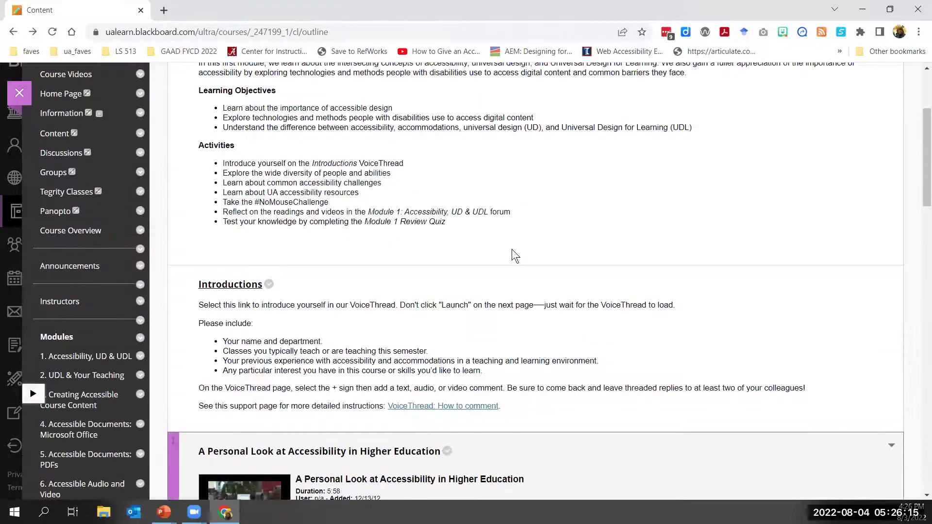
{"action": "left_click", "coordinate": [283, 158]}
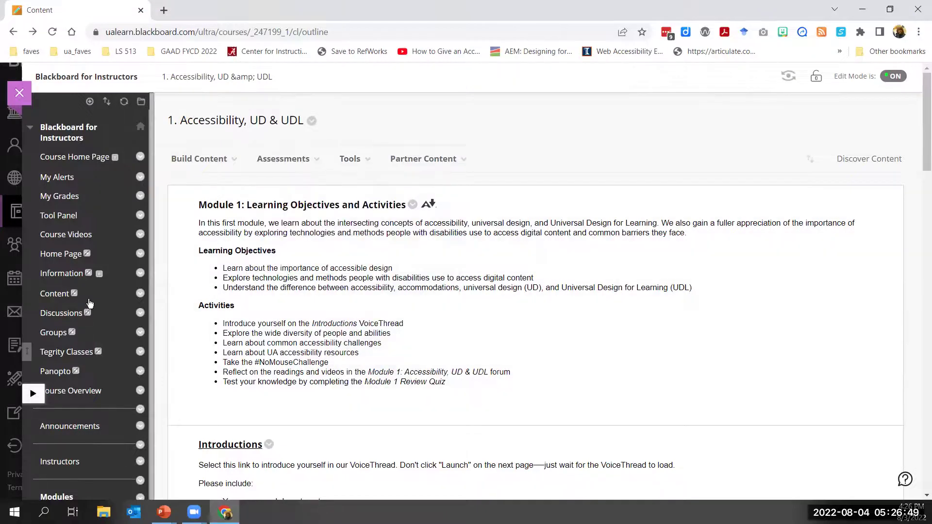
Step: Collapse Course Tools in the Control Panel, expand Grade Center, and open the Full Grade Center
{"action": "scroll", "coordinate": [90, 304], "scroll_direction": "down", "scroll_amount": 9}
{"action": "scroll", "coordinate": [89, 303], "scroll_direction": "down", "scroll_amount": 8}
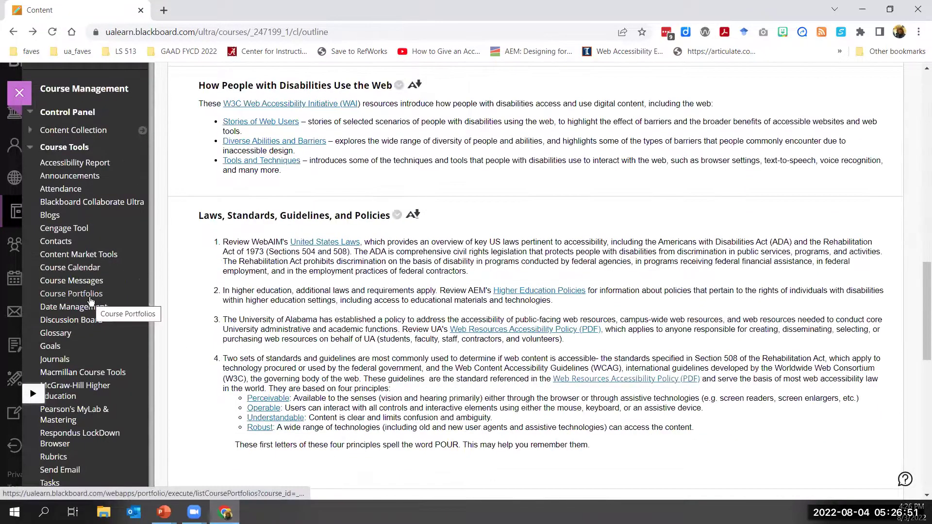
{"action": "left_click", "coordinate": [30, 147]}
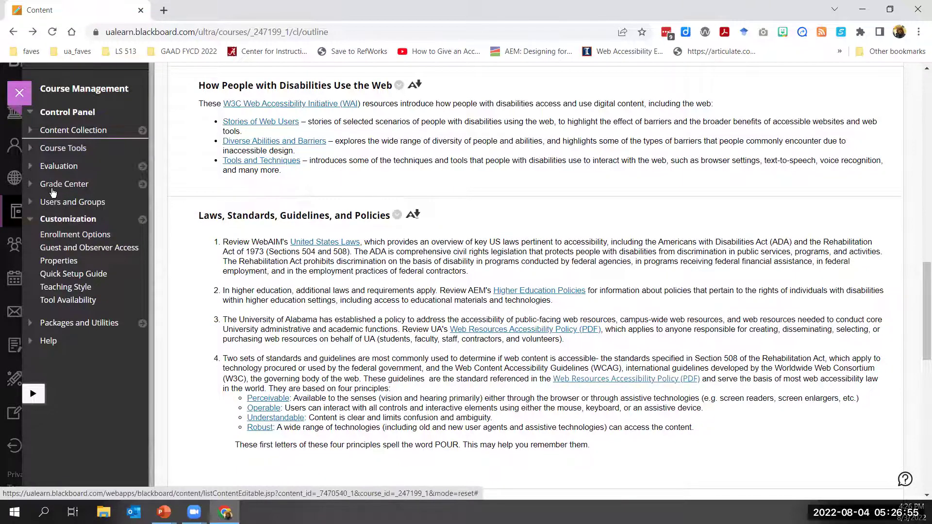
{"action": "left_click", "coordinate": [30, 184]}
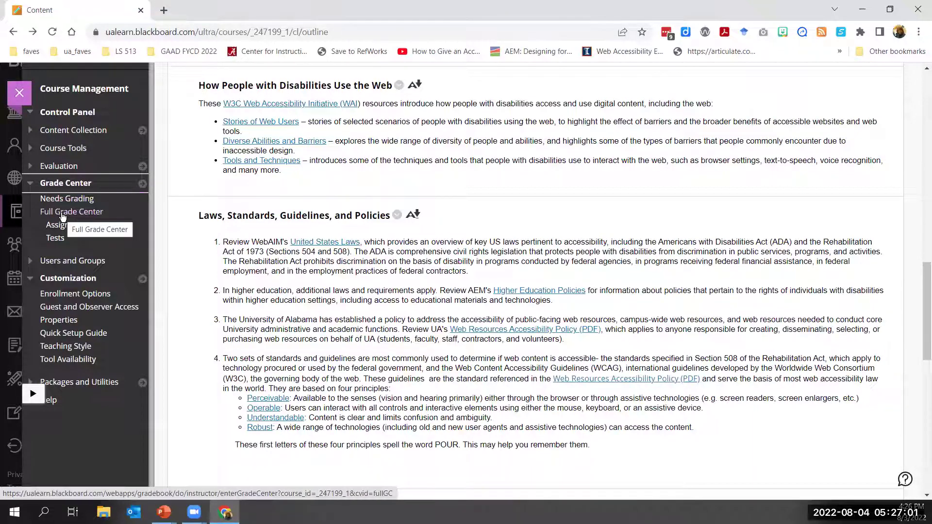
{"action": "left_click", "coordinate": [62, 217]}
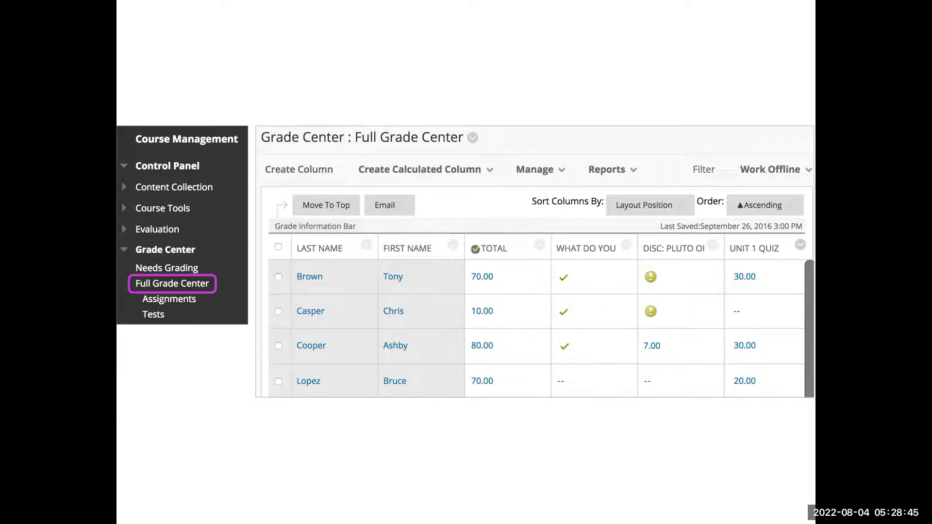
{"action": "key", "text": "Right"}
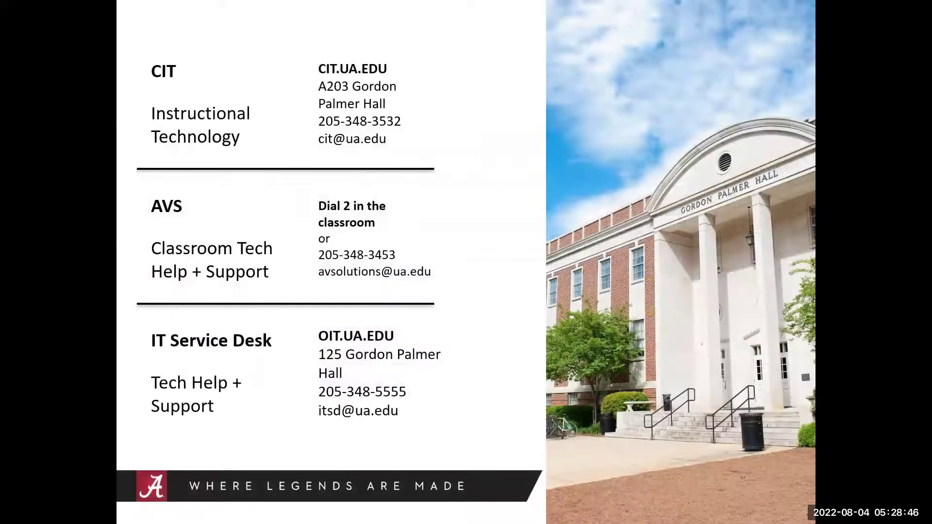